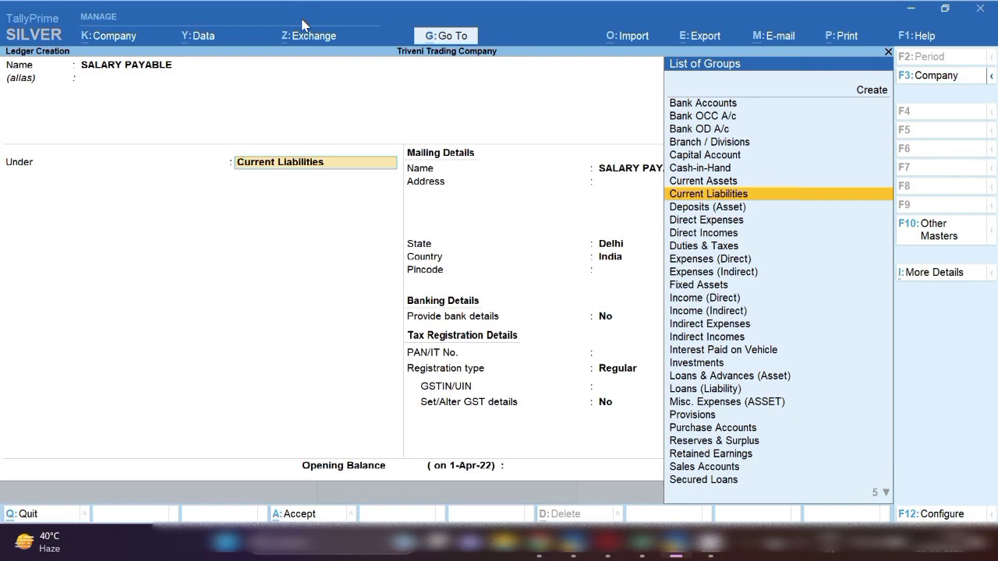
Save the SALARY PAYABLE ledger under Current Liabilities, and create a PF PAYABLE A/C ledger in the same group
key("ctrl")
key("ctrl+a")
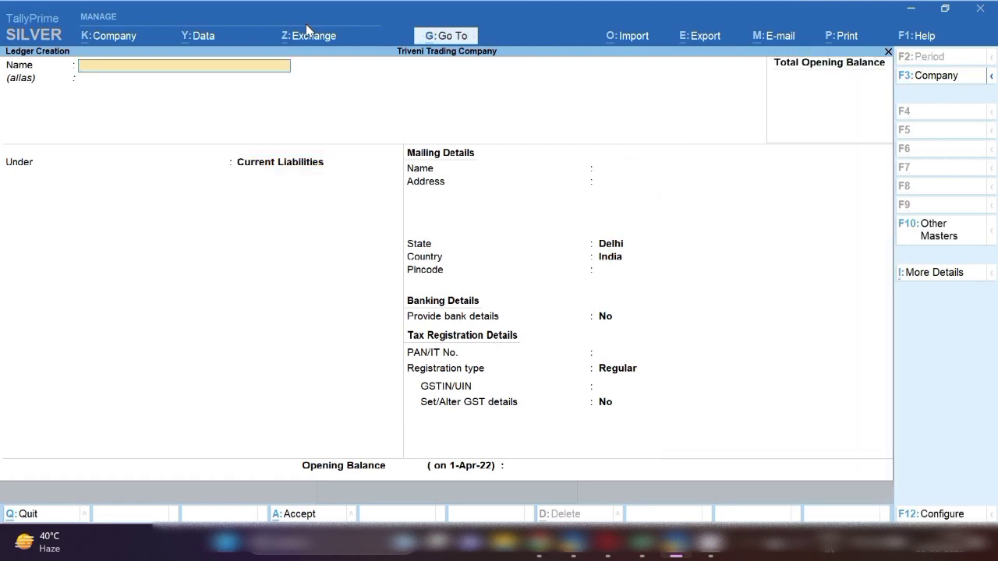
type("Pf P")
key("BackSpace")
type("F PAYABLE A/C")
key("Return")
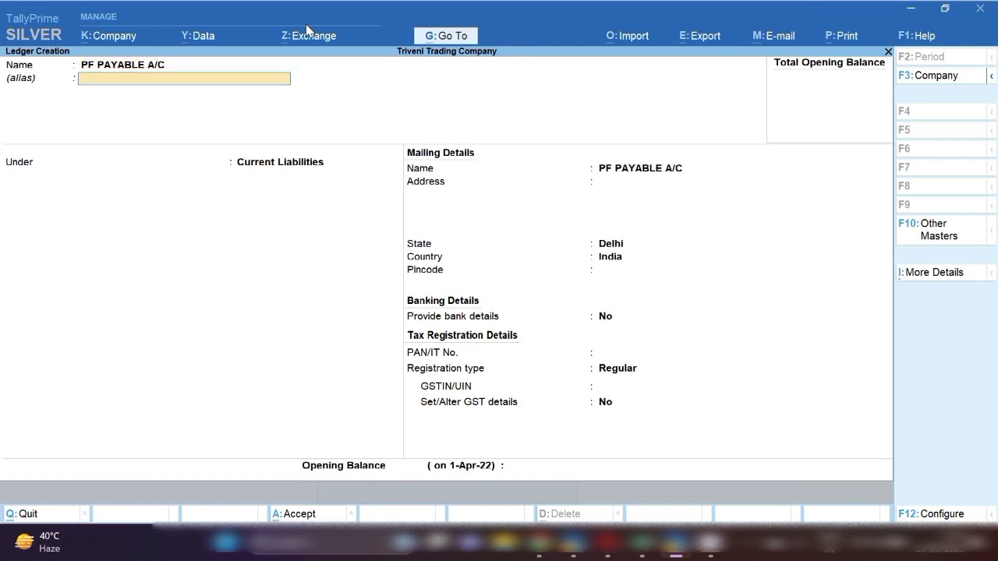
key("Return")
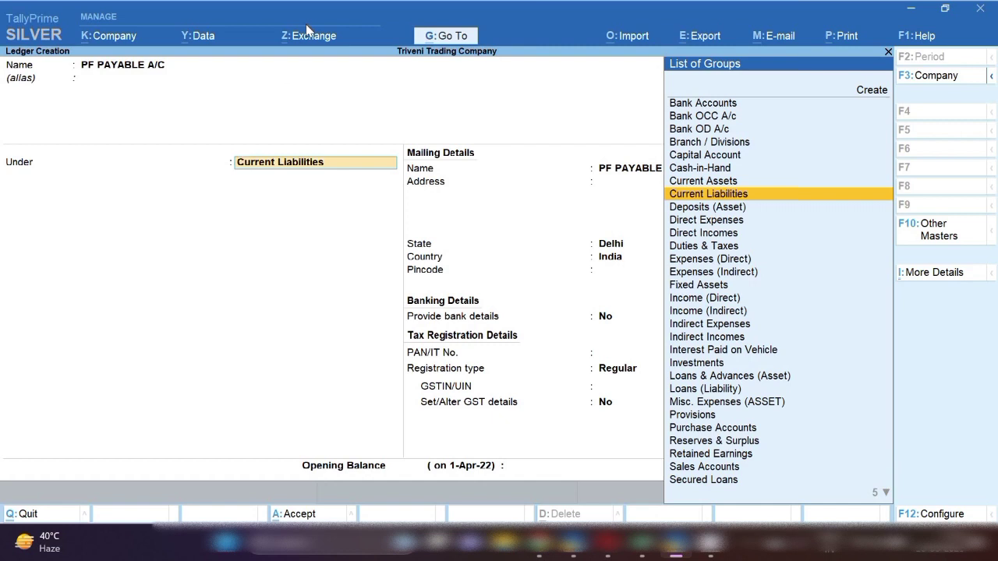
key("ctrl")
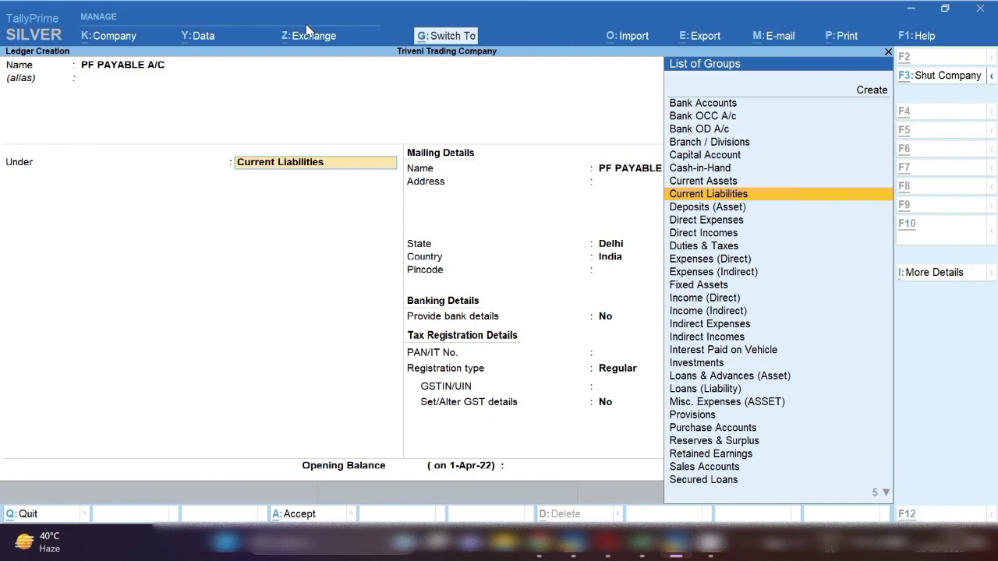
key("ctrl+a")
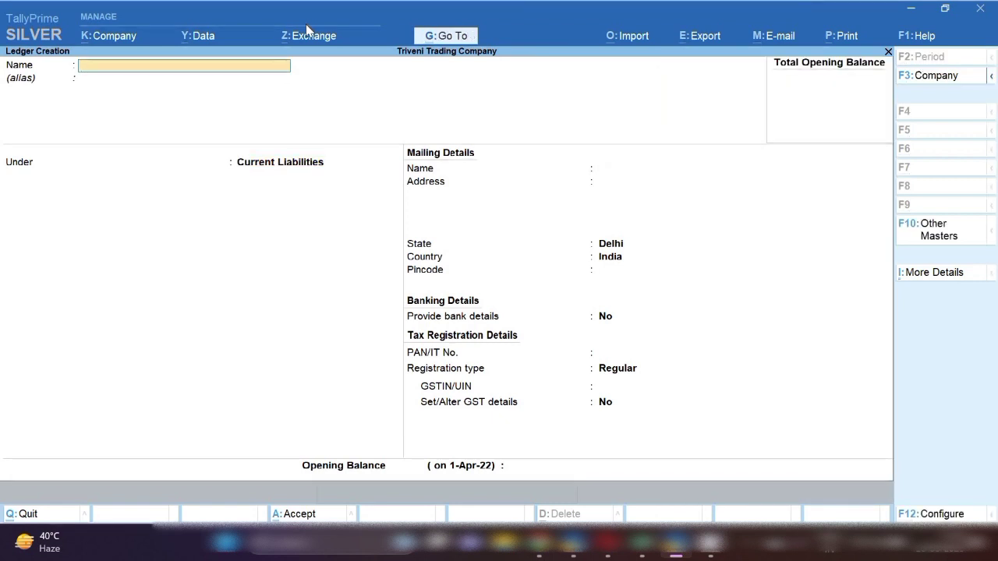
Create a ledger named ESIC PAYABLE A/C under Current Liabilities and save it
type("ESIC PAYABLE A/C")
key("Return")
key("Return")
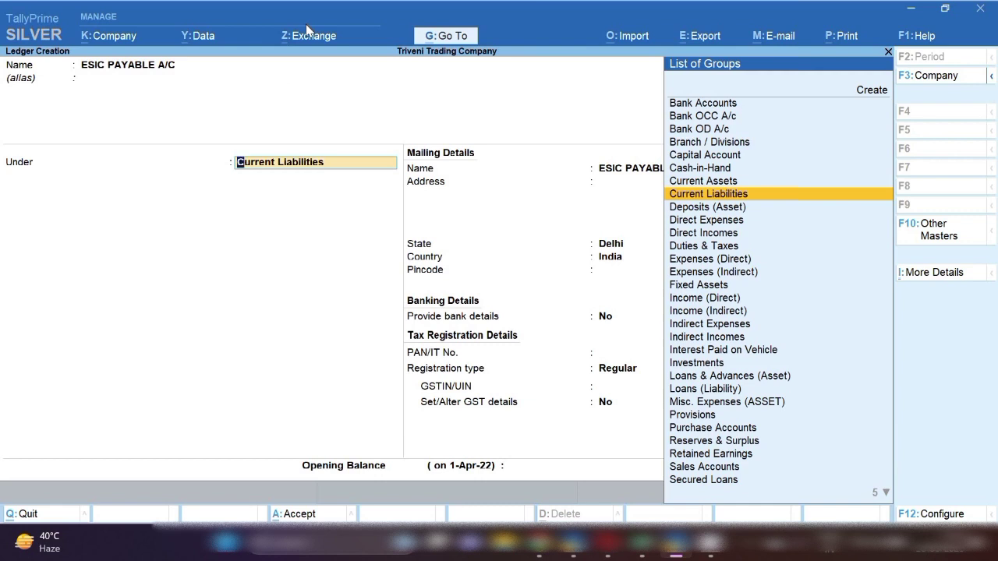
key("ctrl+a")
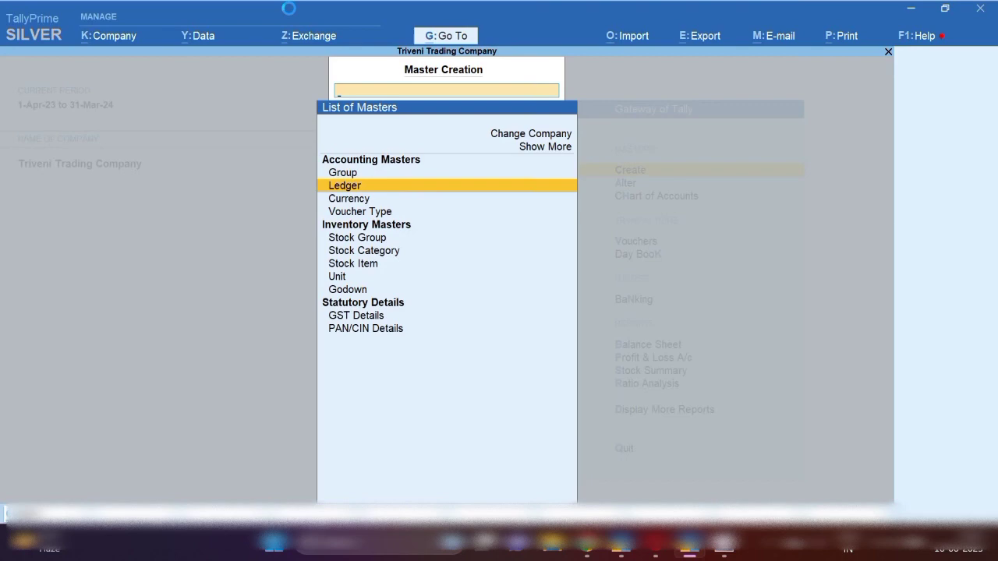
Start a new ledger named TALLY SOLUTIONS COMPANY without an alias and place it under Sundry Creditors
key("Return")
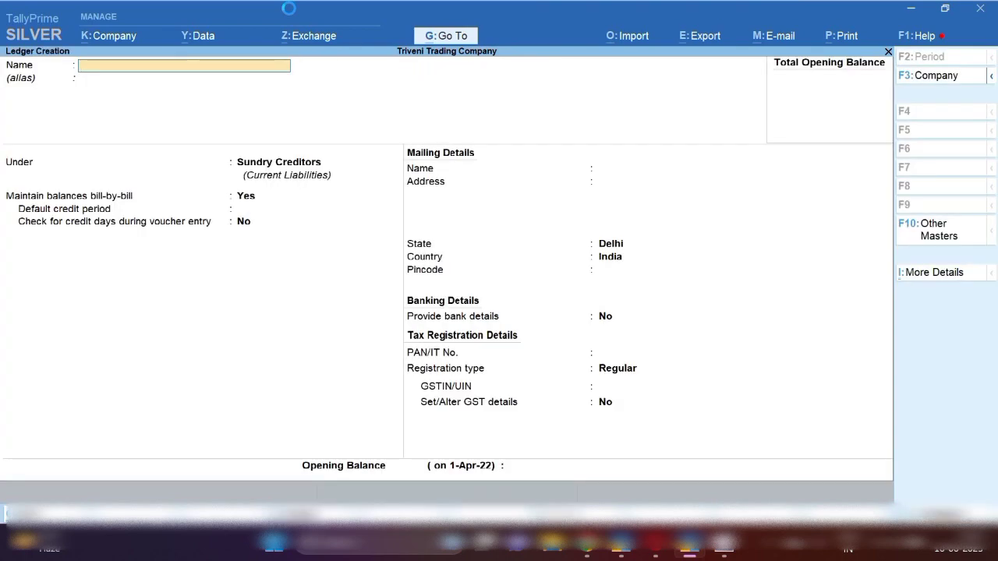
type("TALLY SOLU")
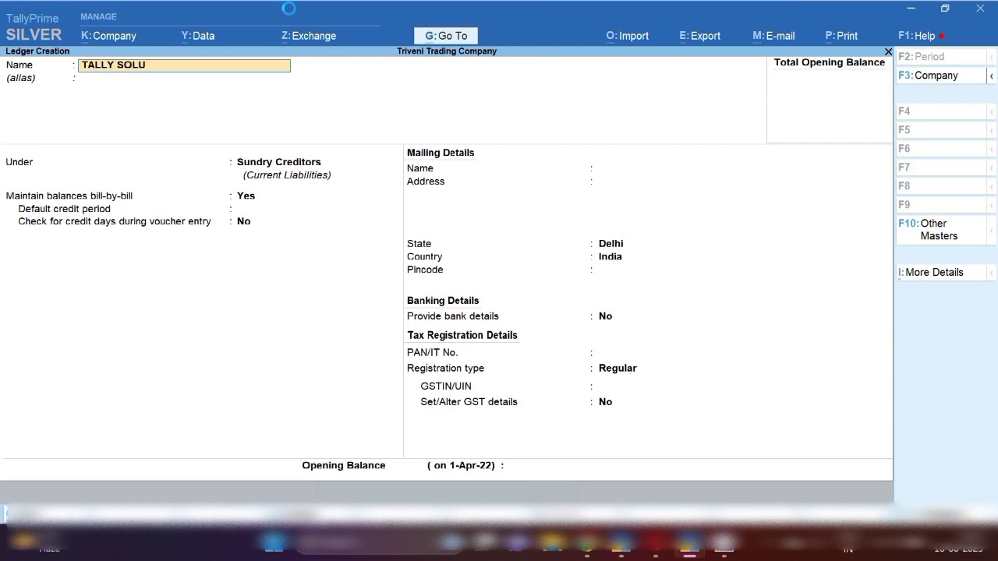
type("TIONS COMPANY")
key("Return")
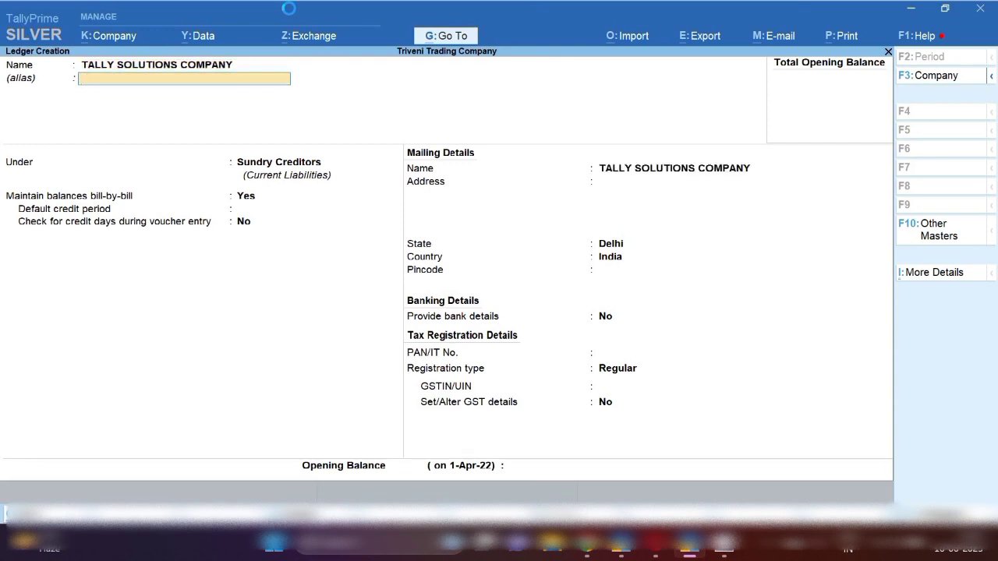
key("Return")
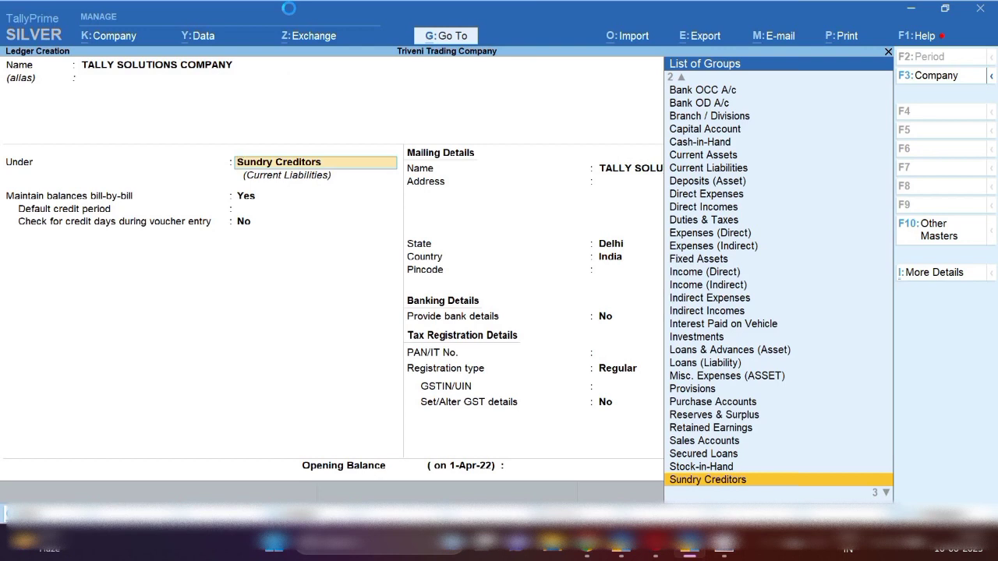
key("Return")
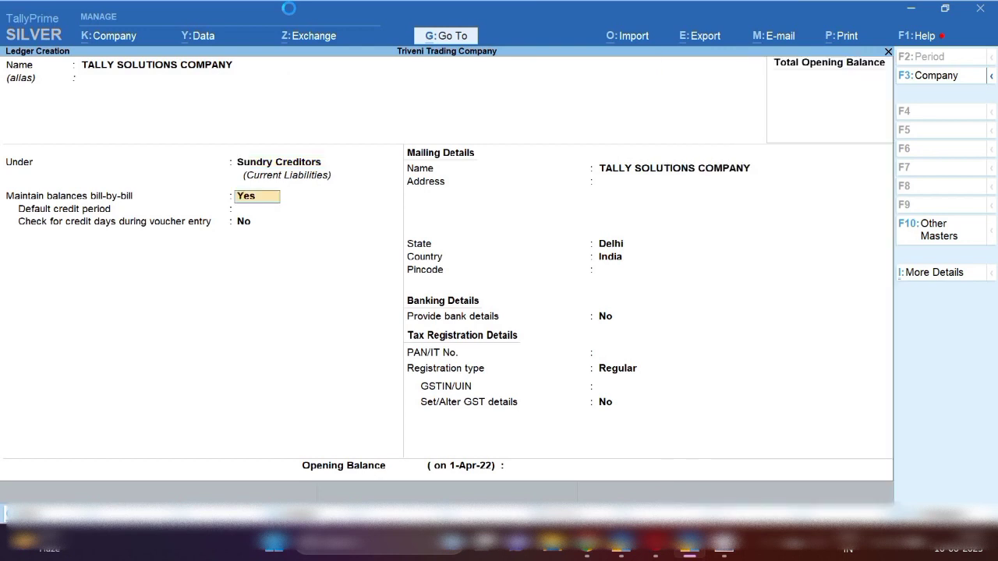
Keep the supplier ledger's default bill-by-bill, mailing, banking and registration settings, leave GSTIN blank, and save the ledger
key("Return")
key("Return")
key("Return")
key("Return")
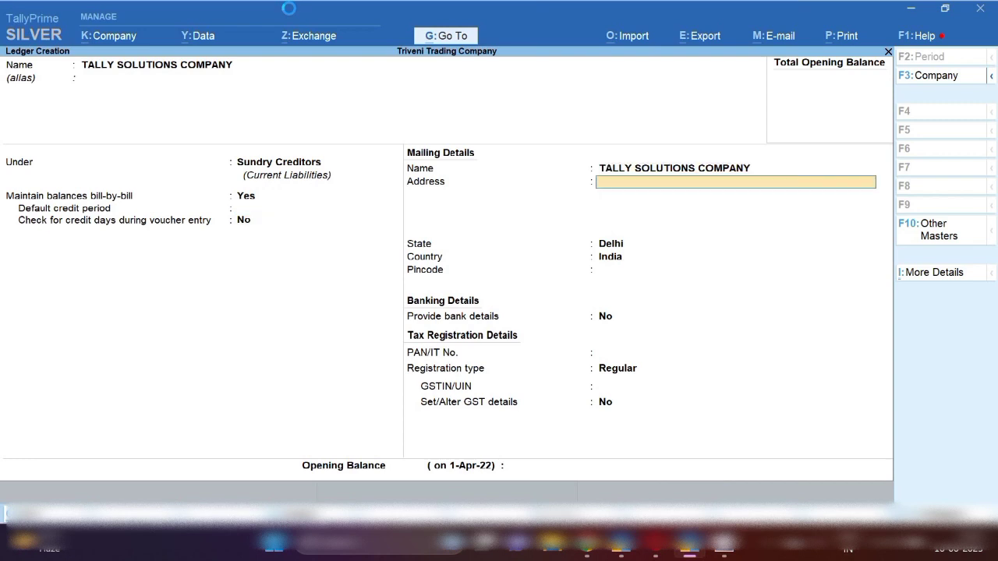
key("Return")
key("Return")
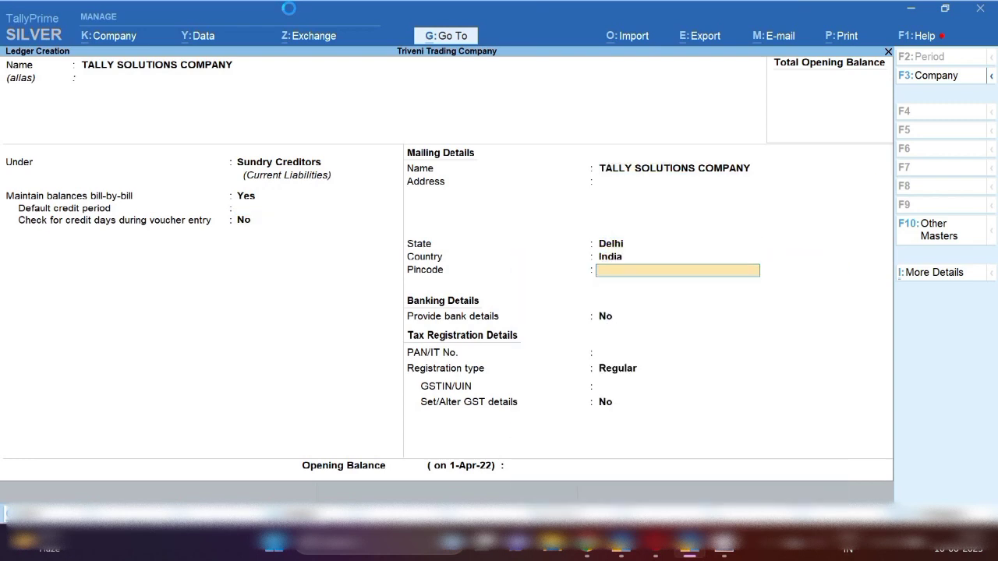
key("Return")
key("Return")
key("Return")
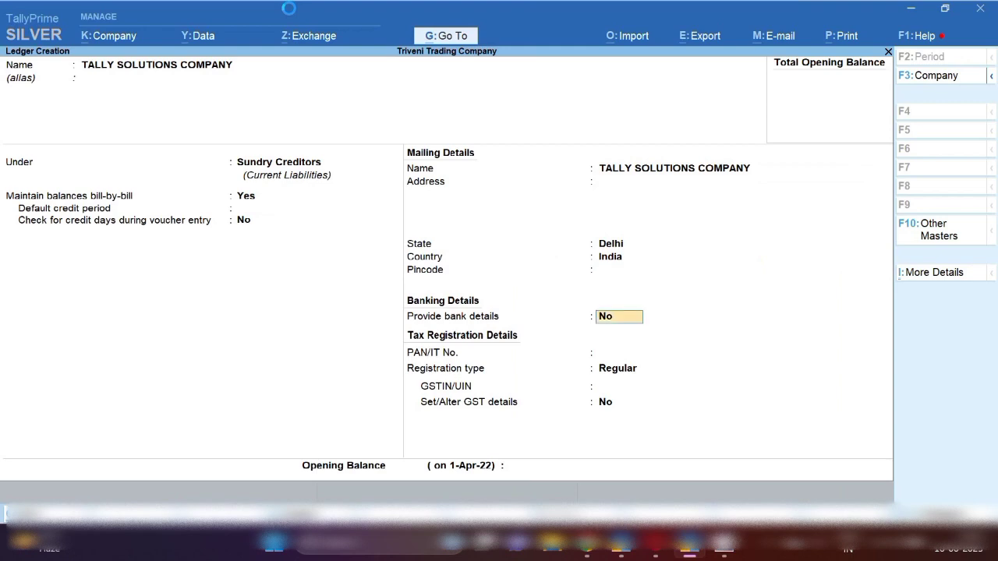
key("Return")
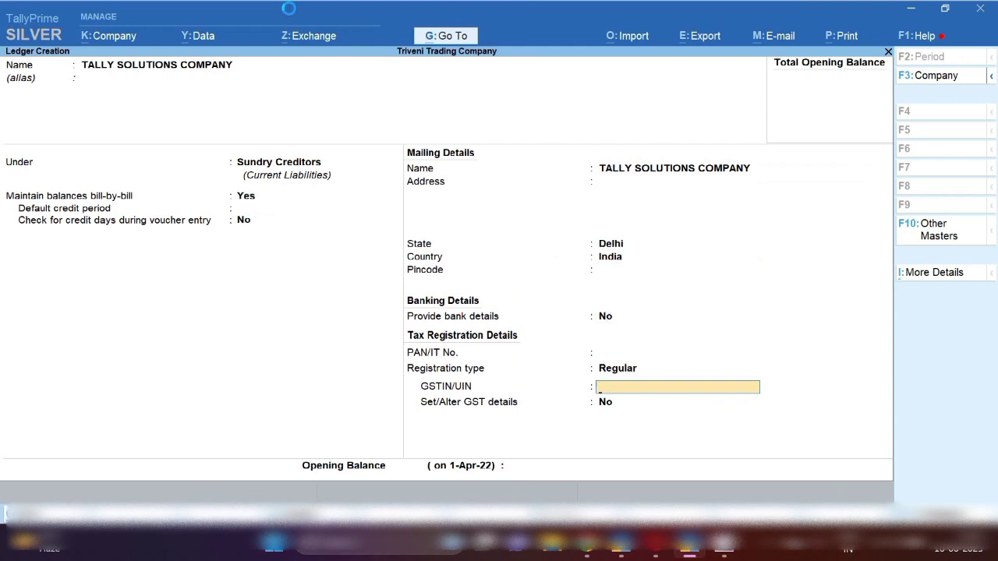
key("ctrl+a")
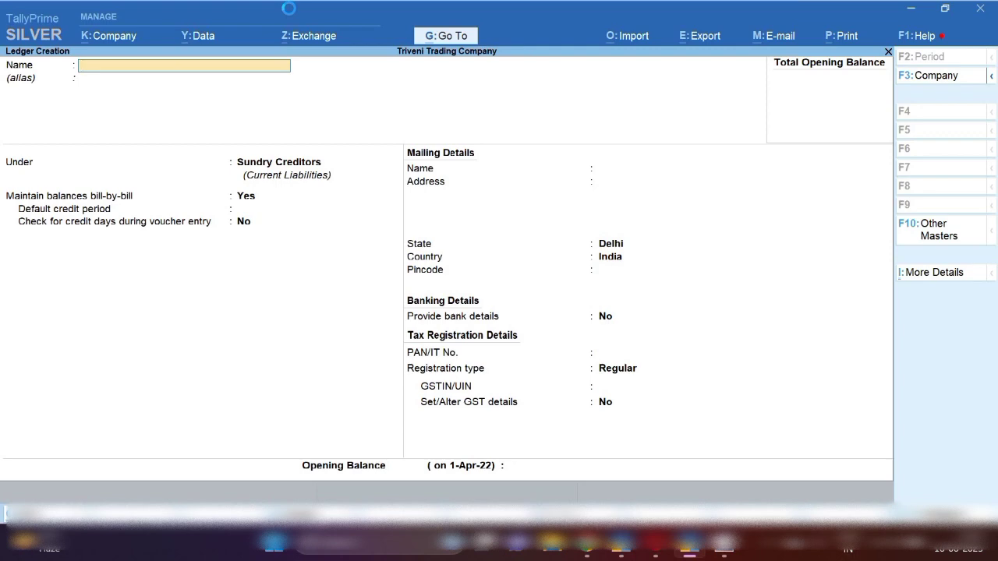
Start a ledger named SOFTWARE CHARGES under Indirect Expenses, with ledger type Not Applicable and GST Applicable
type("SOFTWARE CAHR")
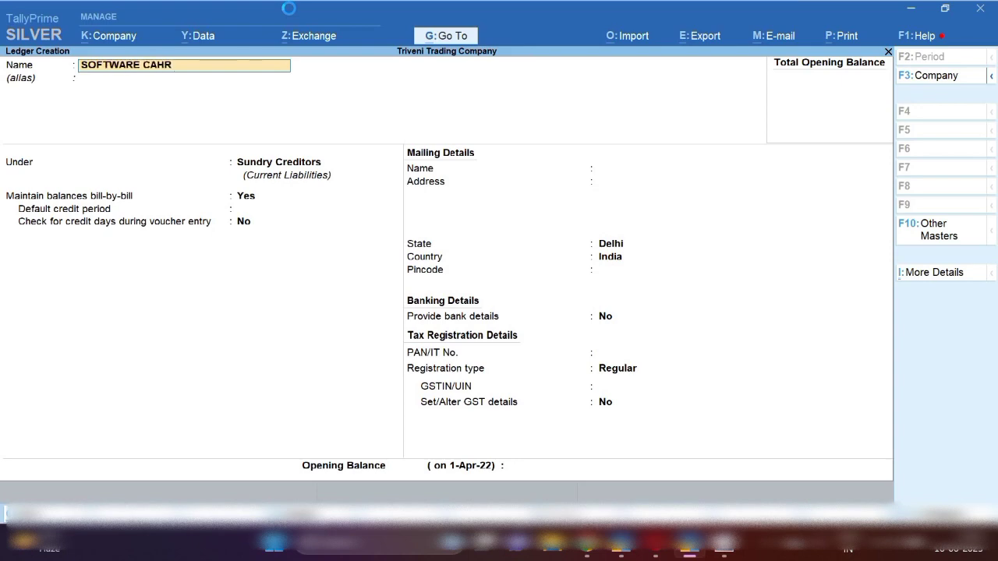
key("BackSpace")
key("BackSpace")
key("BackSpace")
type("HARGES")
key("Return")
key("Return")
type("IND")
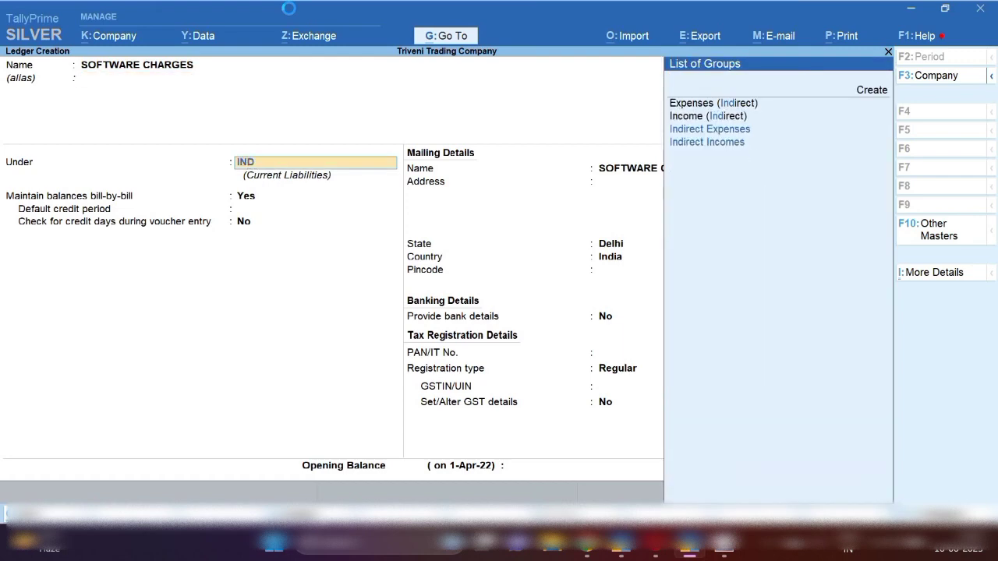
key("Return")
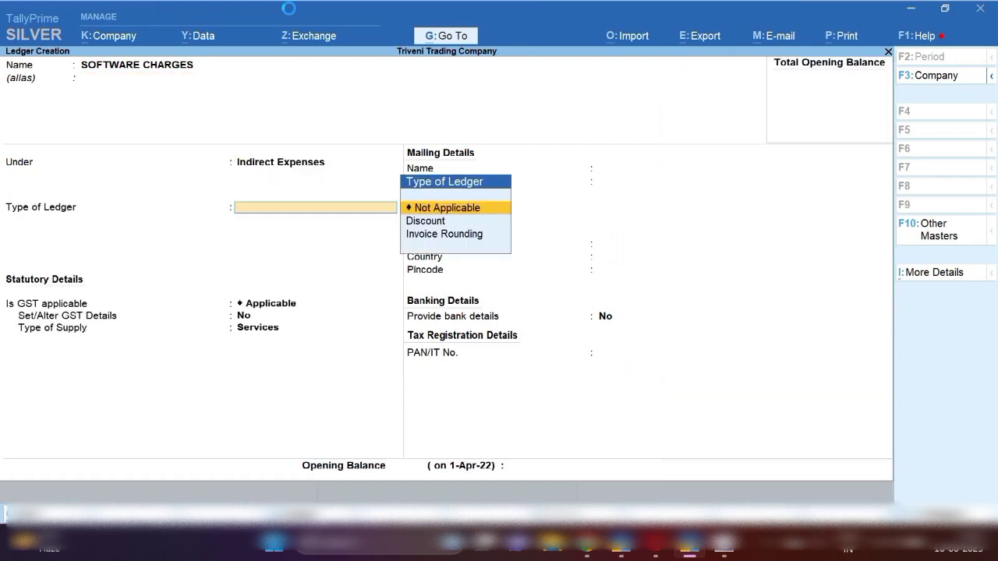
key("Return")
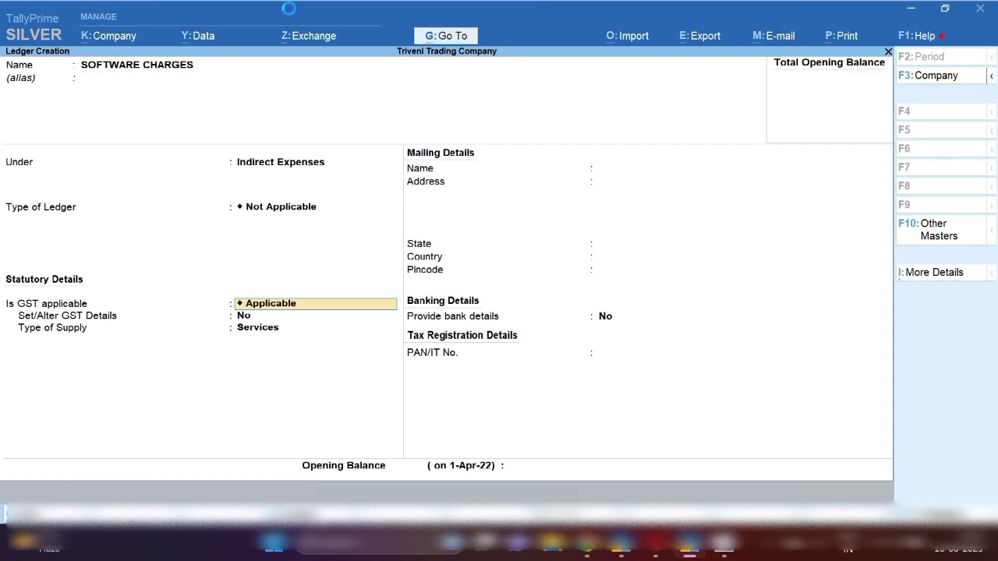
key("Return")
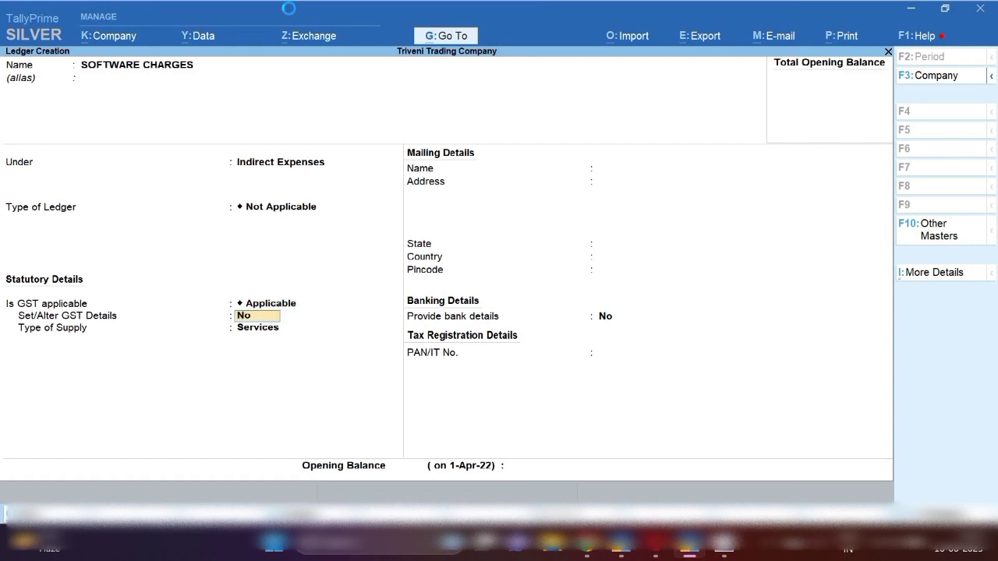
Enable GST details for the SOFTWARE CHARGES ledger and set the nature of transaction to Purchase Taxable
type("Y")
key("Return")
key("Return")
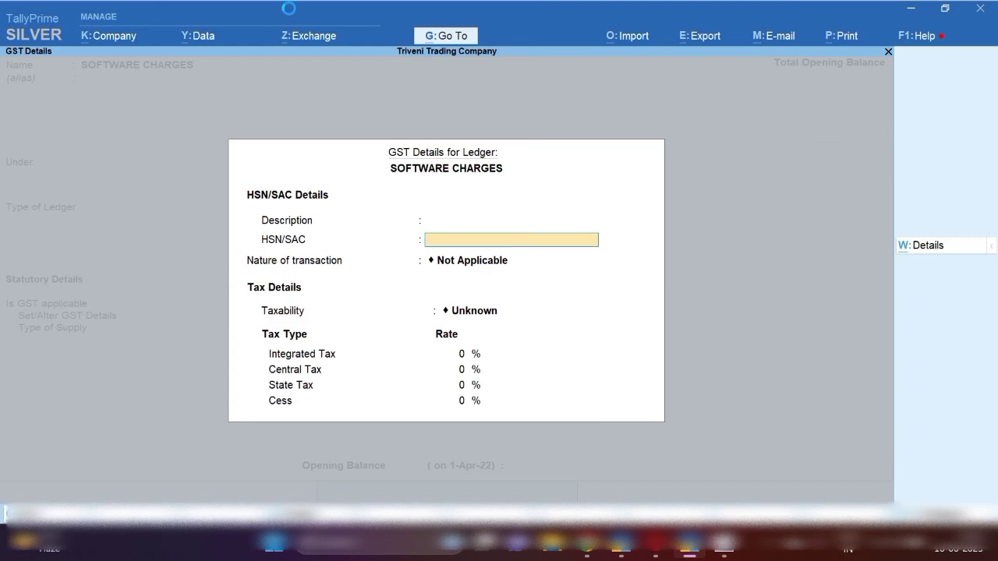
key("Return")
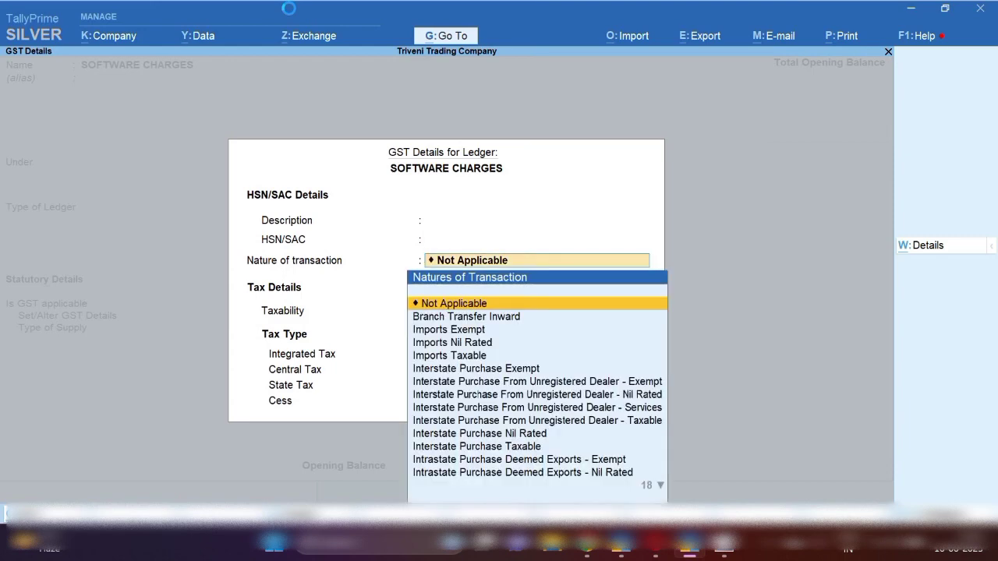
key("Down")
key("Down")
key("Down")
key("Down")
key("Down")
key("Down")
key("Down")
key("Down")
key("Down")
key("Down")
key("Down")
key("Down")
key("Down")
key("Down")
key("Down")
key("Down")
key("Down")
key("Down")
key("Down")
key("Down")
key("Down")
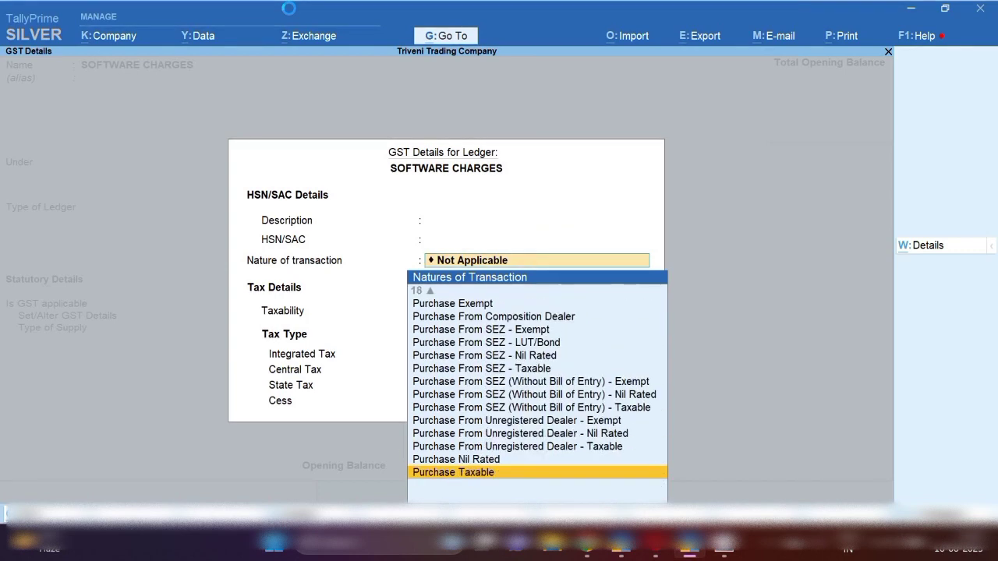
key("Return")
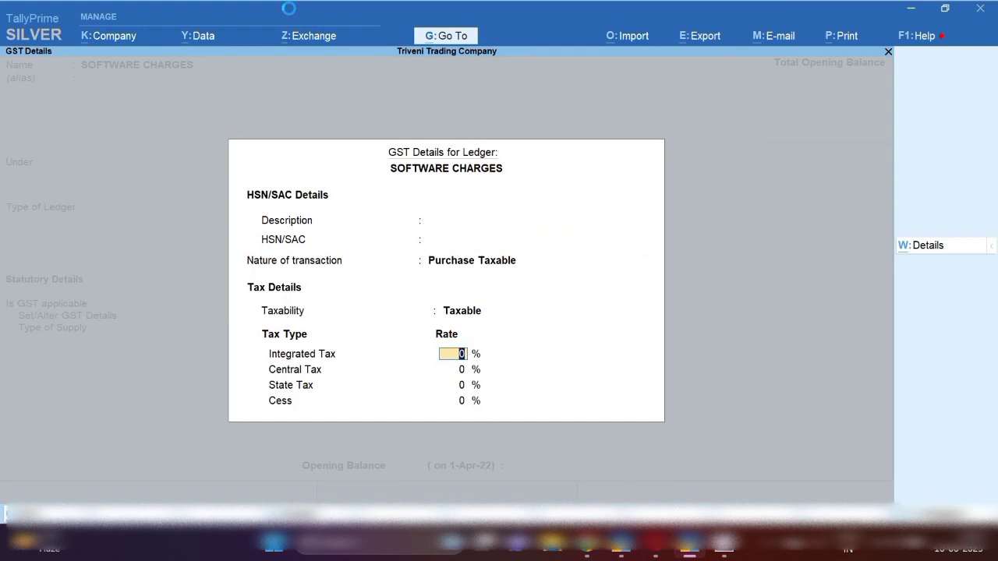
Set the Integrated Tax rate to 18%, accept the GST details, and save the SOFTWARE CHARGES ledger
type("18")
key("Return")
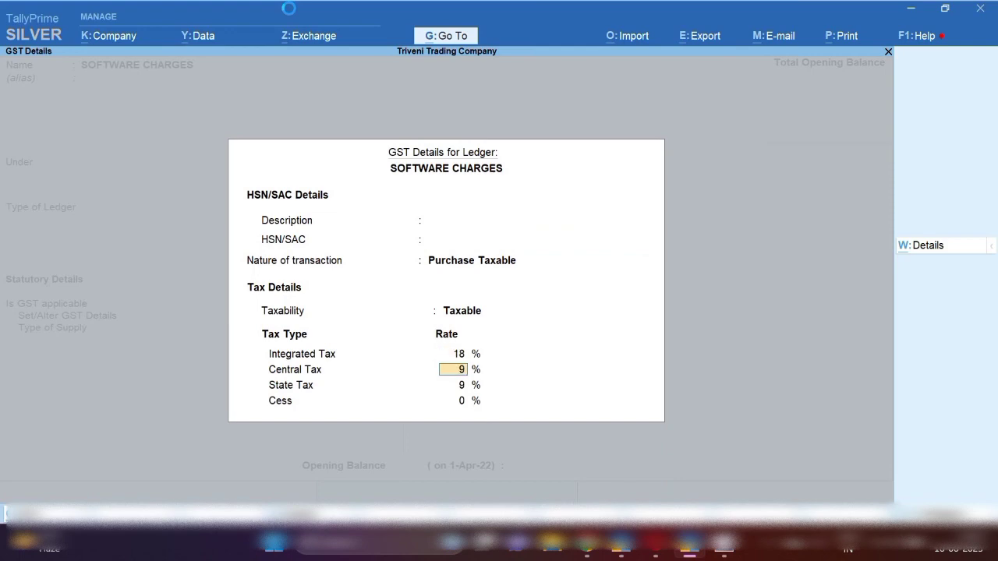
key("Return")
key("Return")
key("Return")
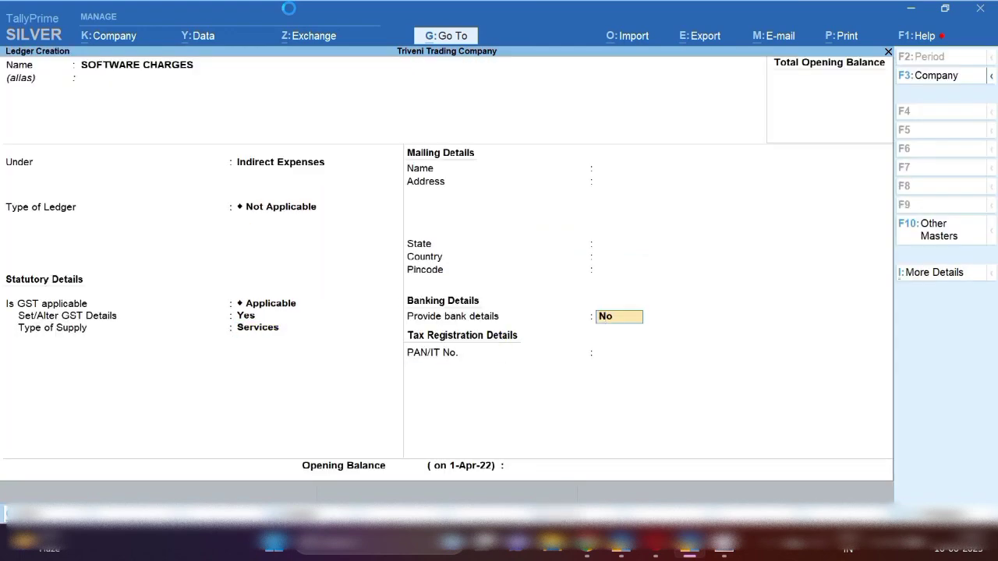
key("Return")
key("Return")
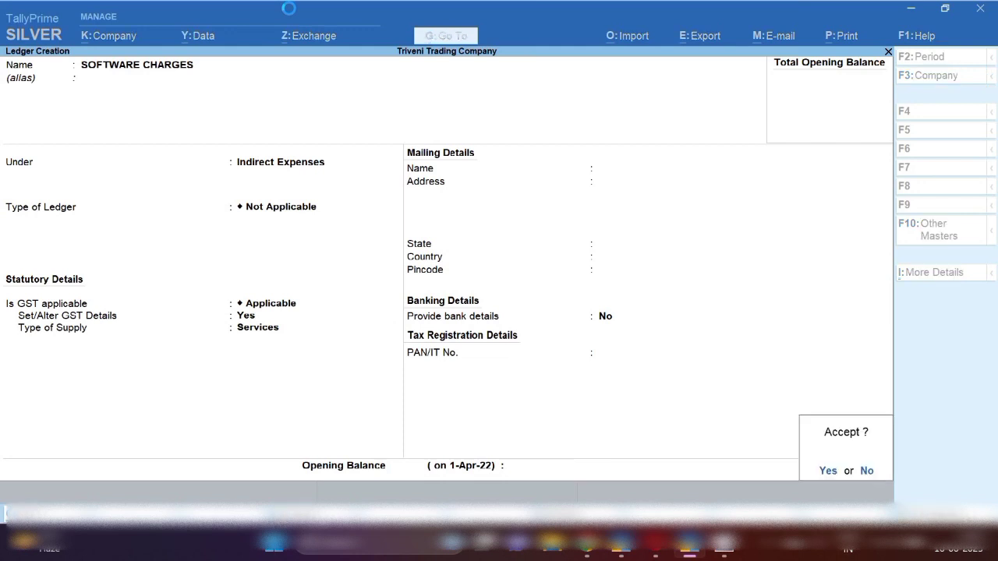
key("Return")
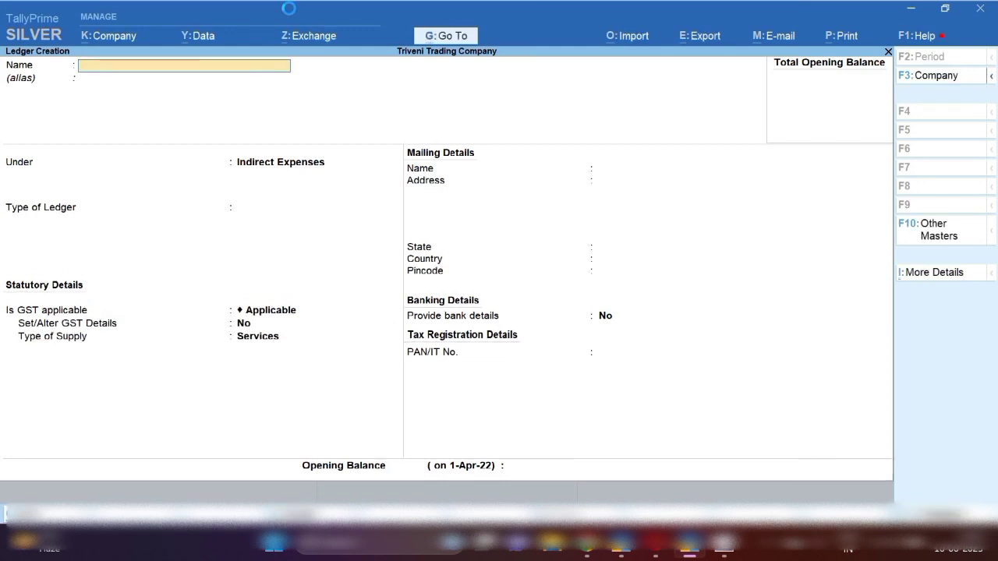
Leave master creation and open a new Purchase voucher for entry
key("Escape")
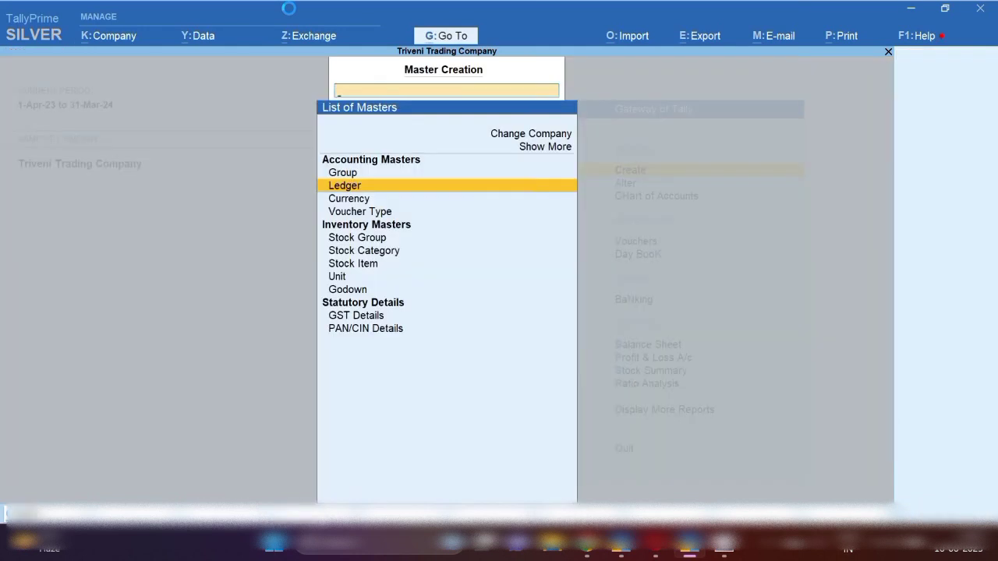
key("Escape")
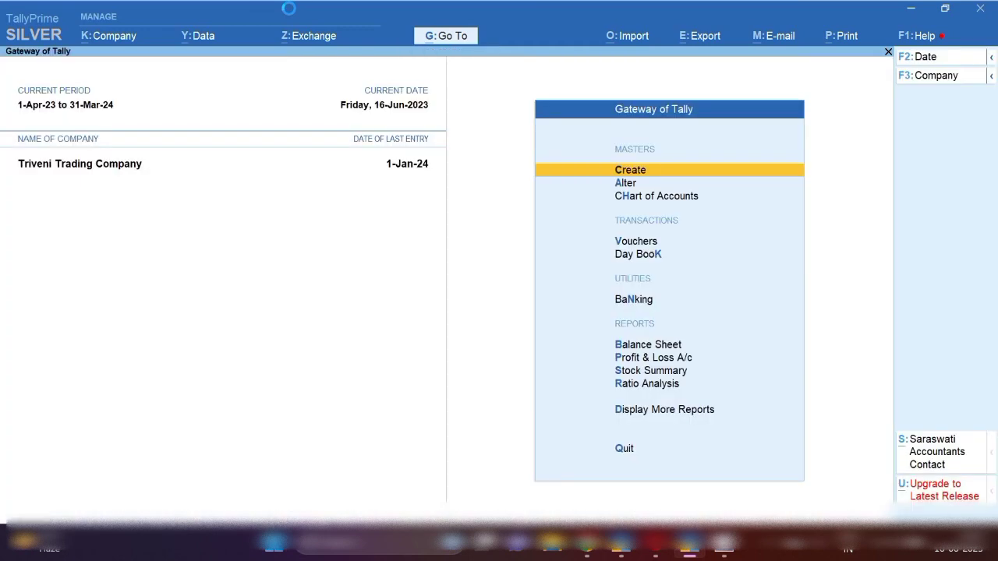
key("Return")
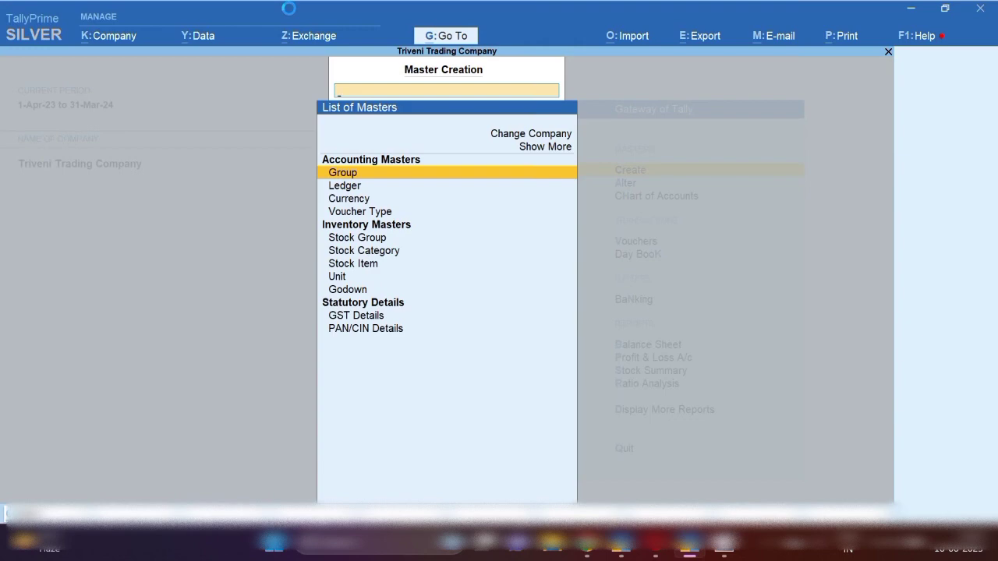
key("Escape")
key("v")
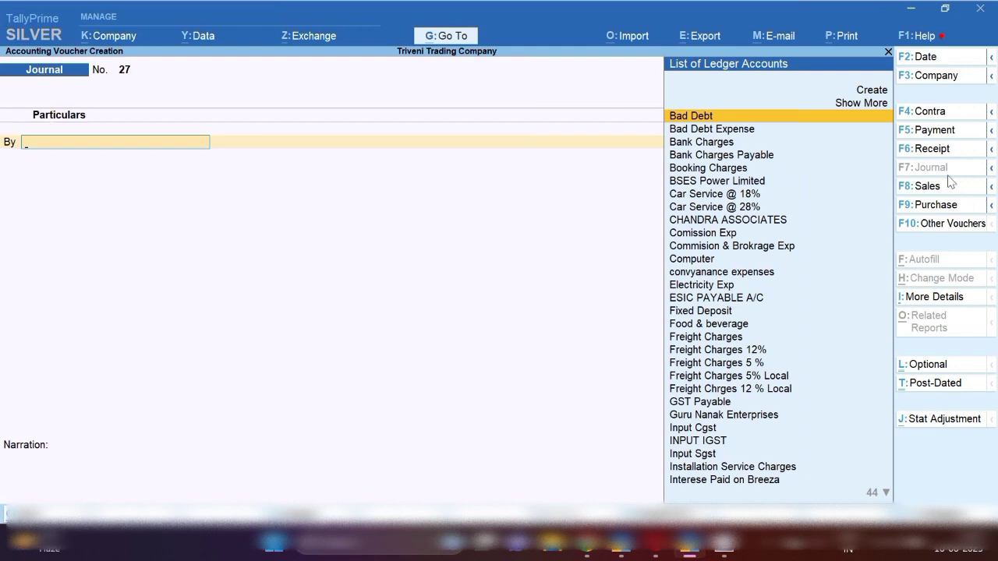
left_click(926, 206)
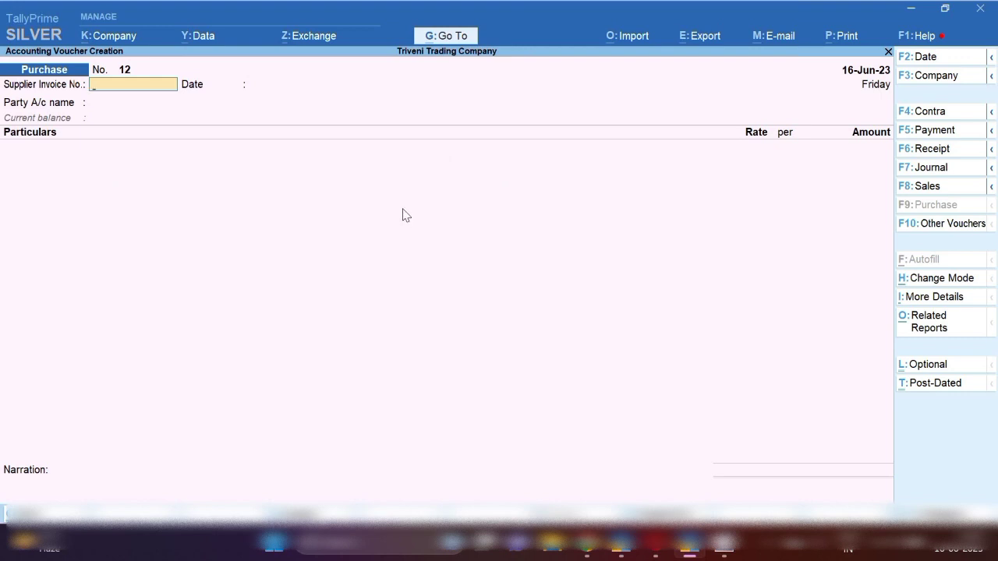
In Accounting Invoice mode, date the purchase voucher 17-Jun-23 and enter supplier invoice number 65478 with the same date
left_click(948, 281)
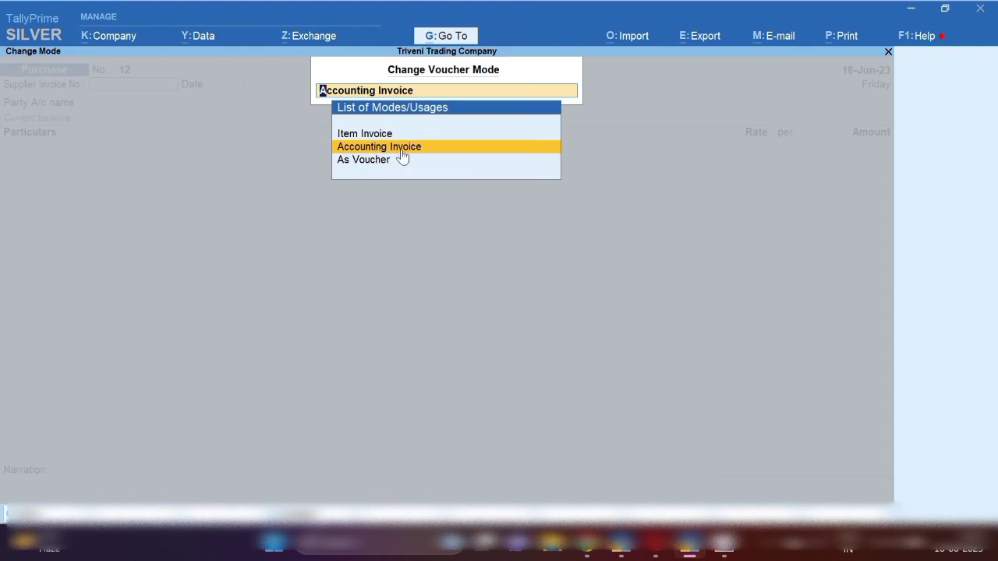
key("Return")
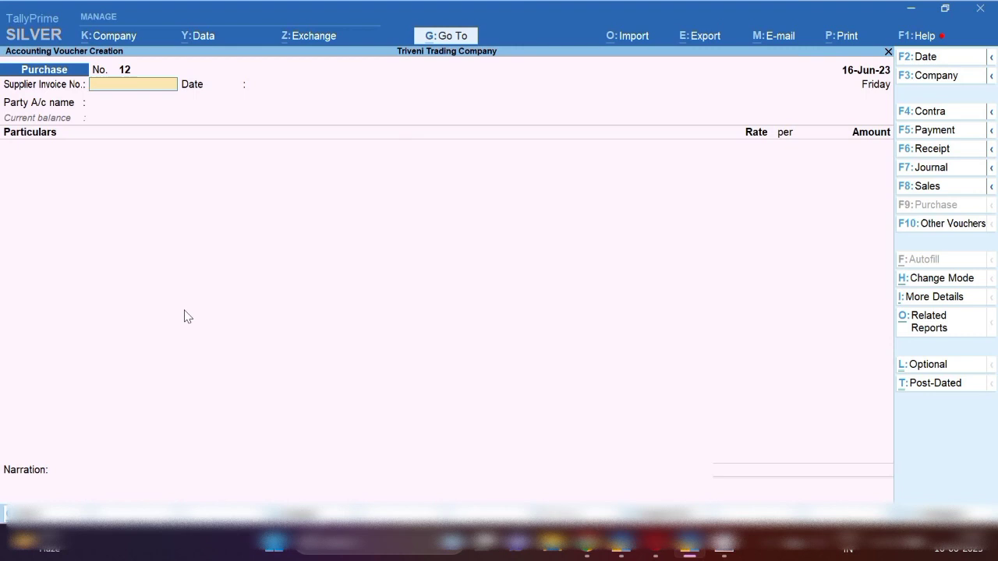
key("F2")
key("Return")
type("65478")
key("Return")
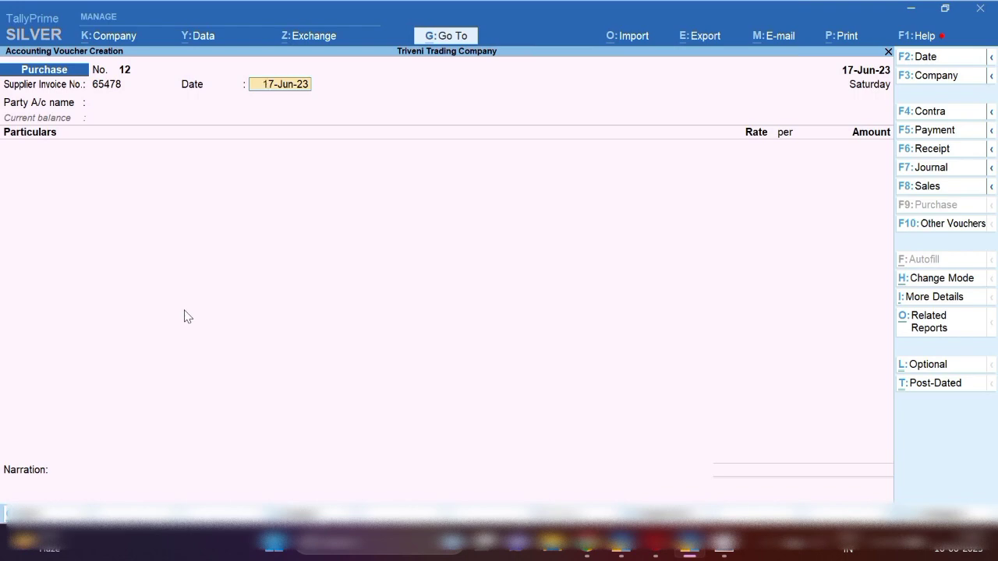
key("Return")
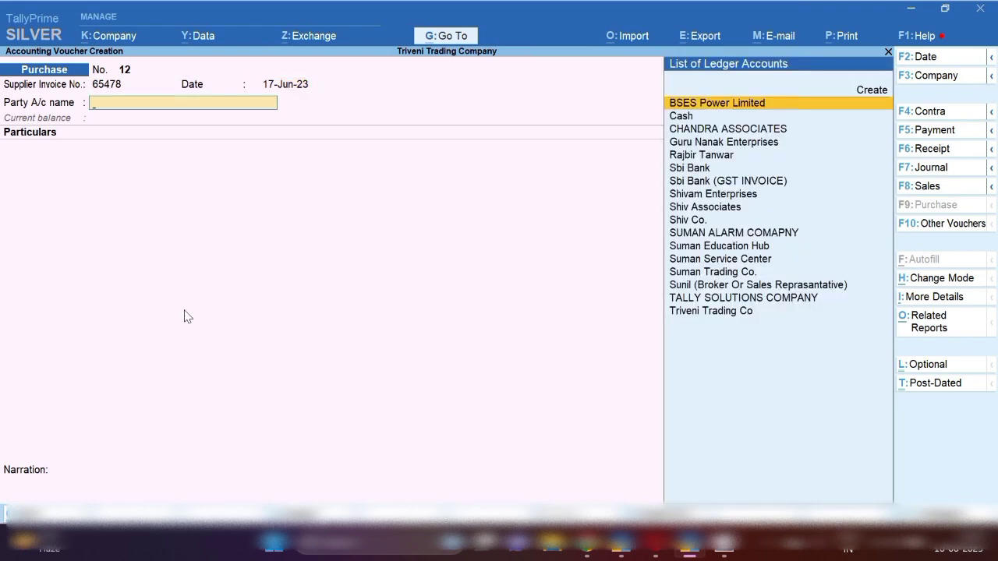
Choose TALLY SOLUTIONS COMPANY as the party account and leave all receipt details blank
type("TA")
key("Return")
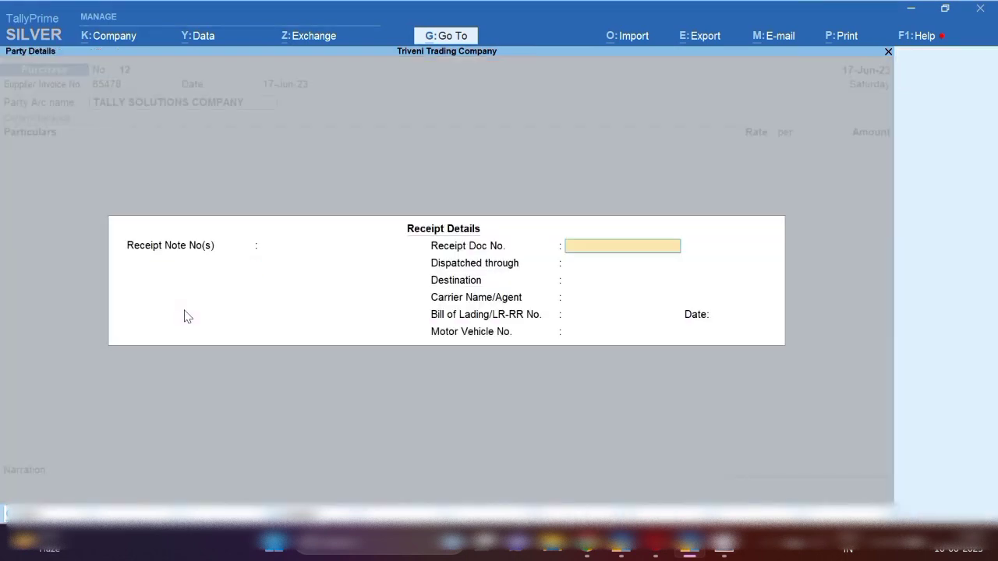
key("Return")
key("Return")
key("Return")
key("Return")
key("Return")
key("Return")
key("Return")
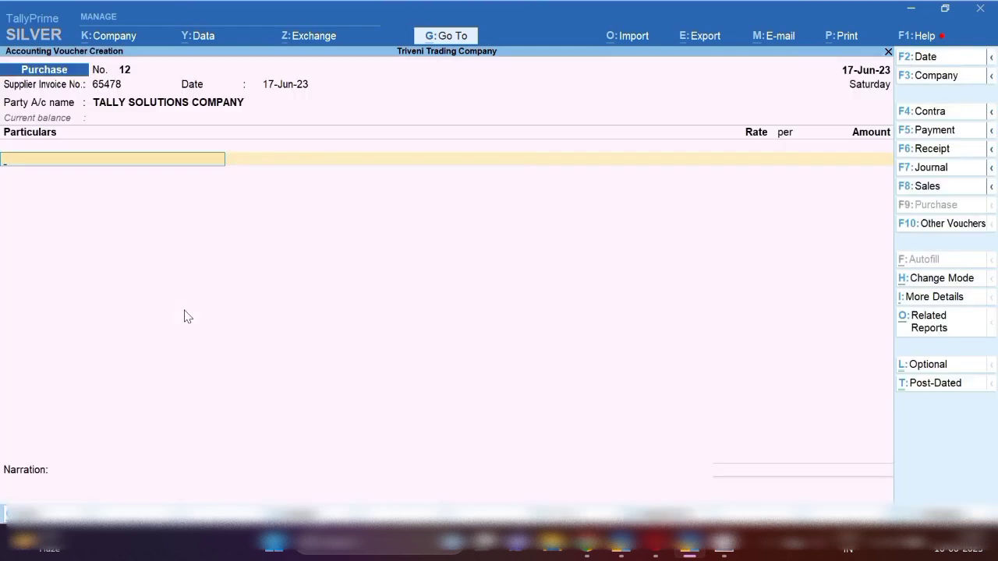
Add the SOFTWARE CHARGES ledger to the purchase voucher with the description Update Software and an amount of 4000
type("SO")
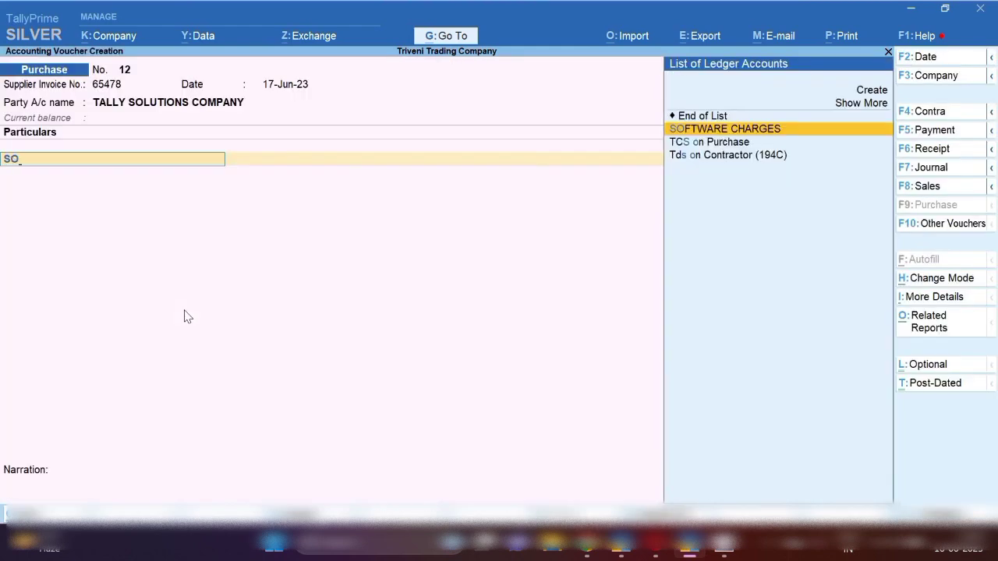
key("Return")
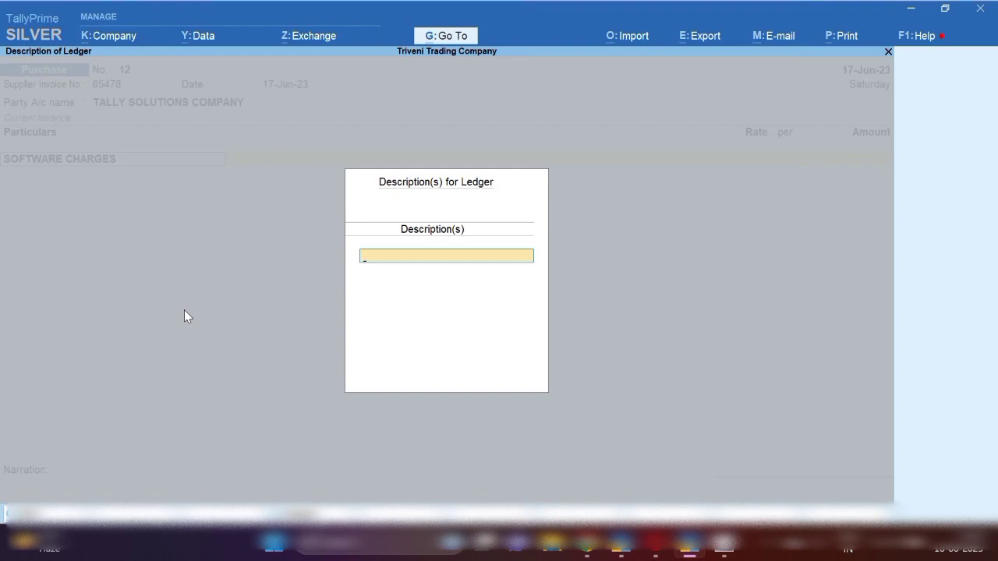
type("Update Software")
key("Return")
key("Return")
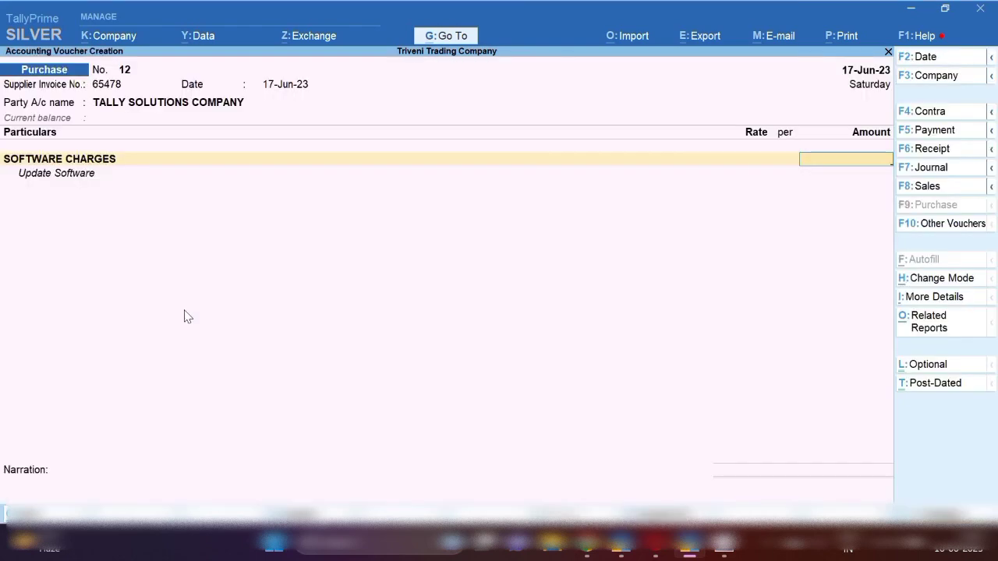
type("4000")
key("Return")
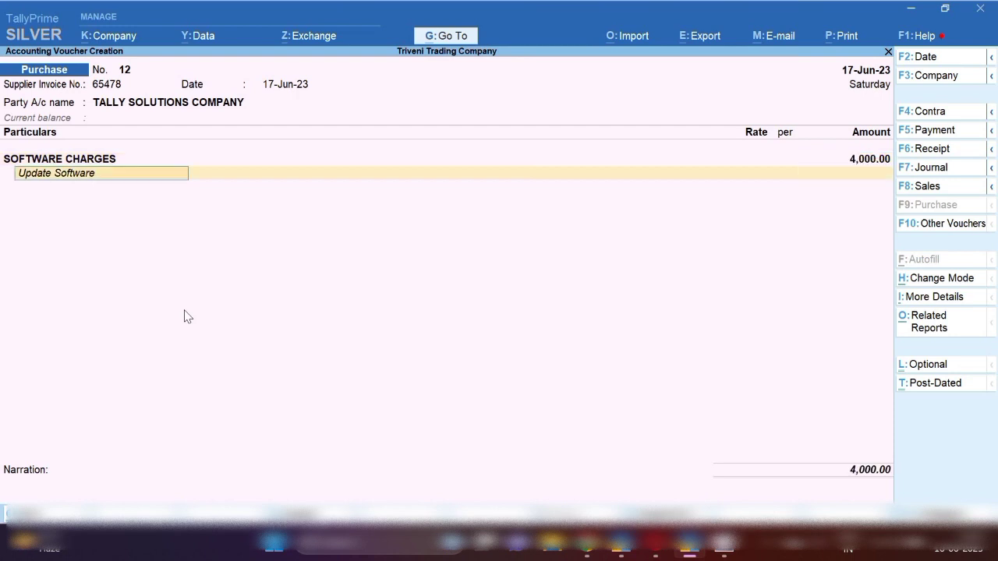
key("Return")
key("Return")
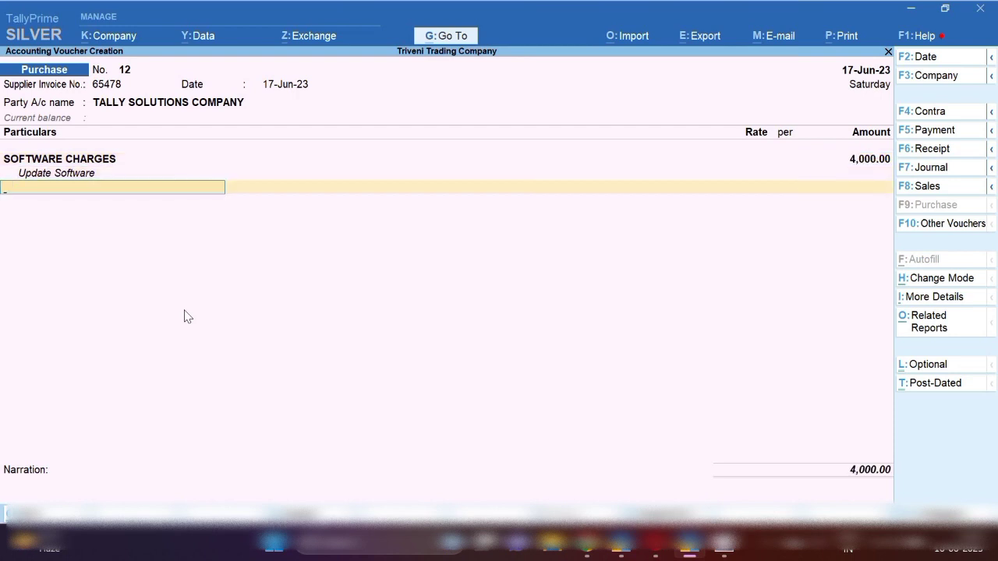
type("9")
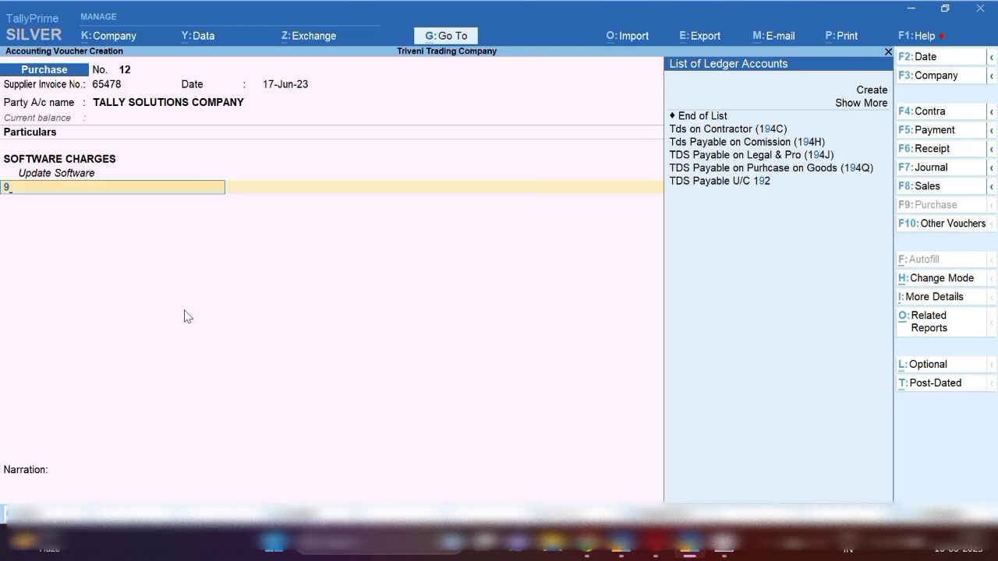
key("BackSpace")
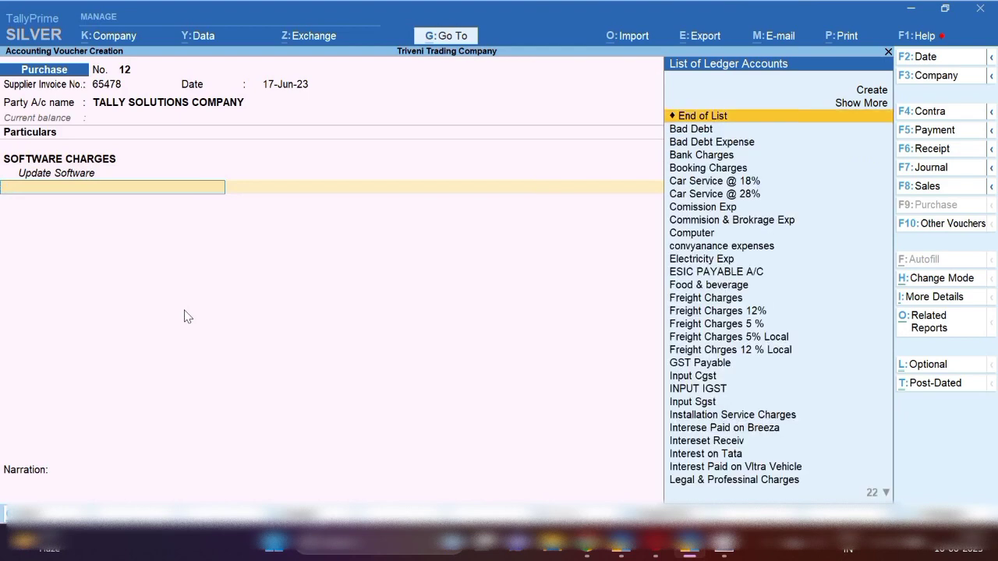
key("alt+c")
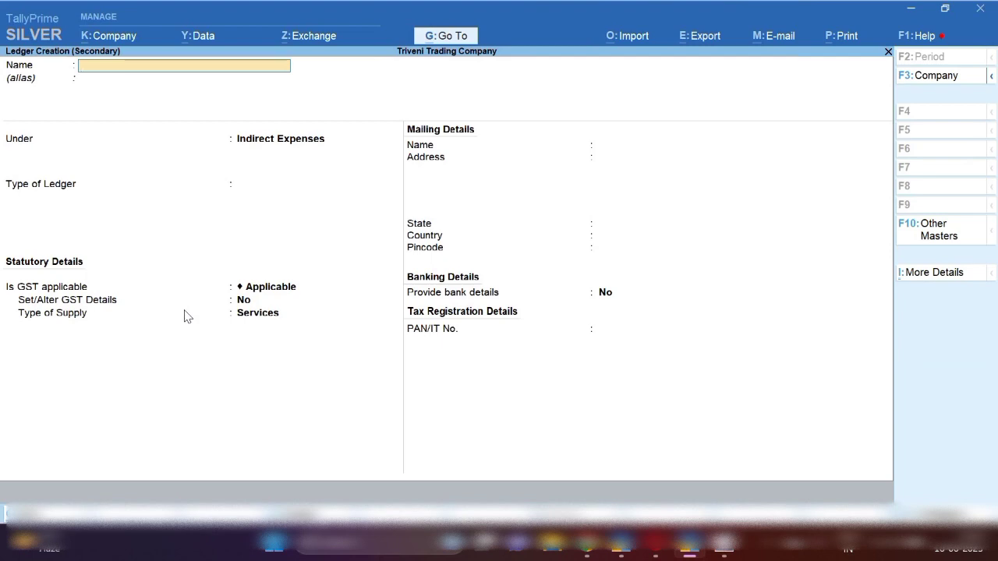
key("Escape")
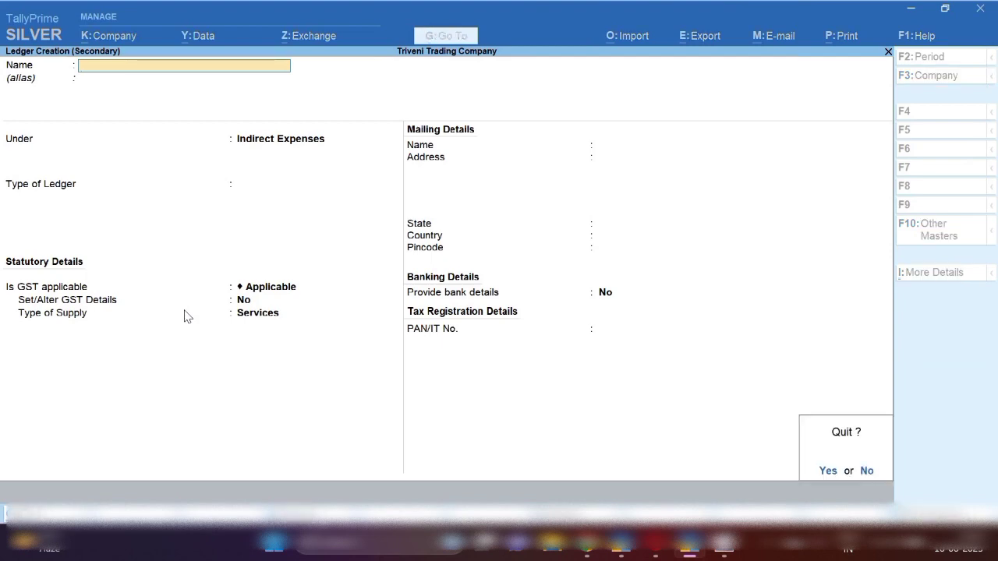
key("y")
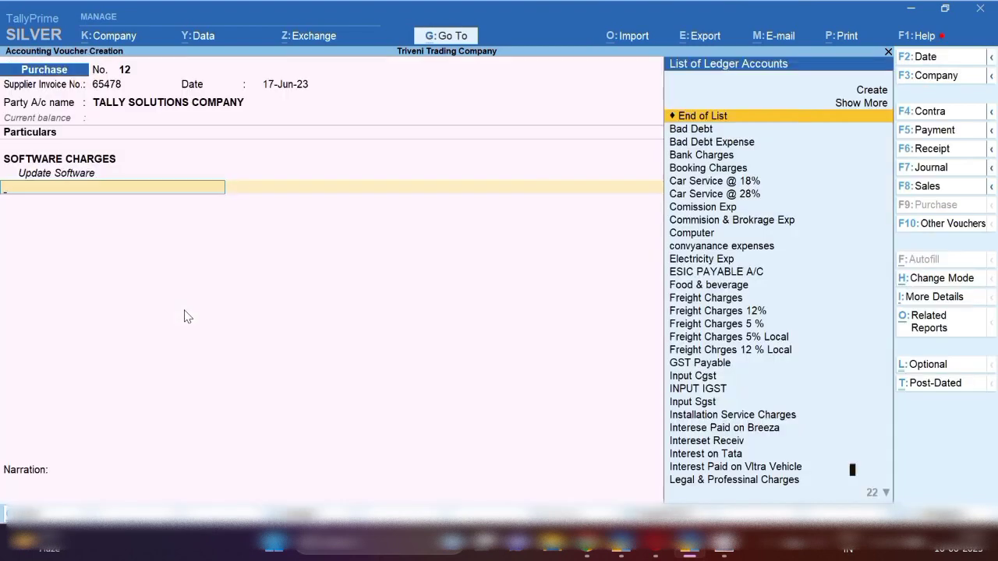
key("Return")
key("BackSpace")
key("Return")
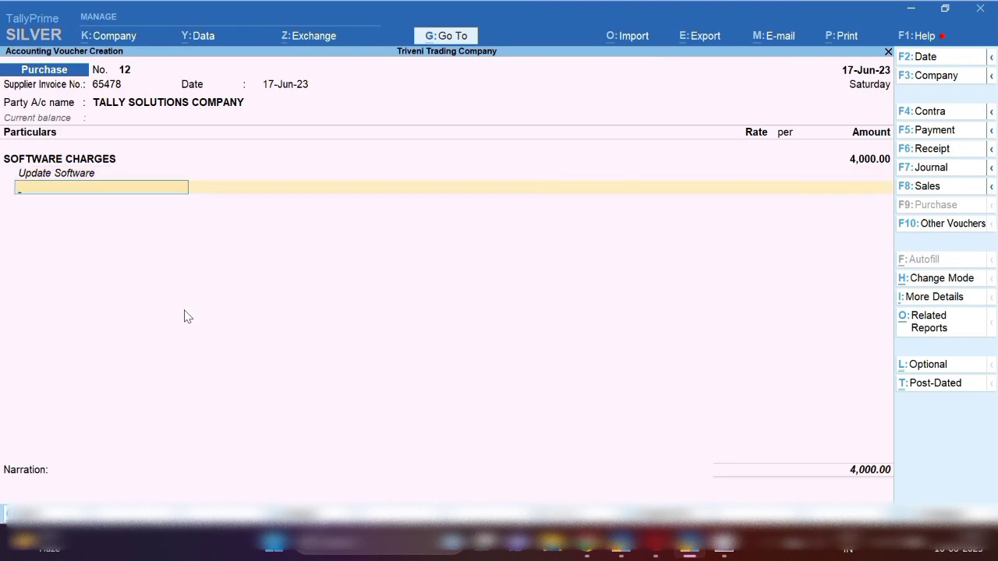
key("Return")
type("9")
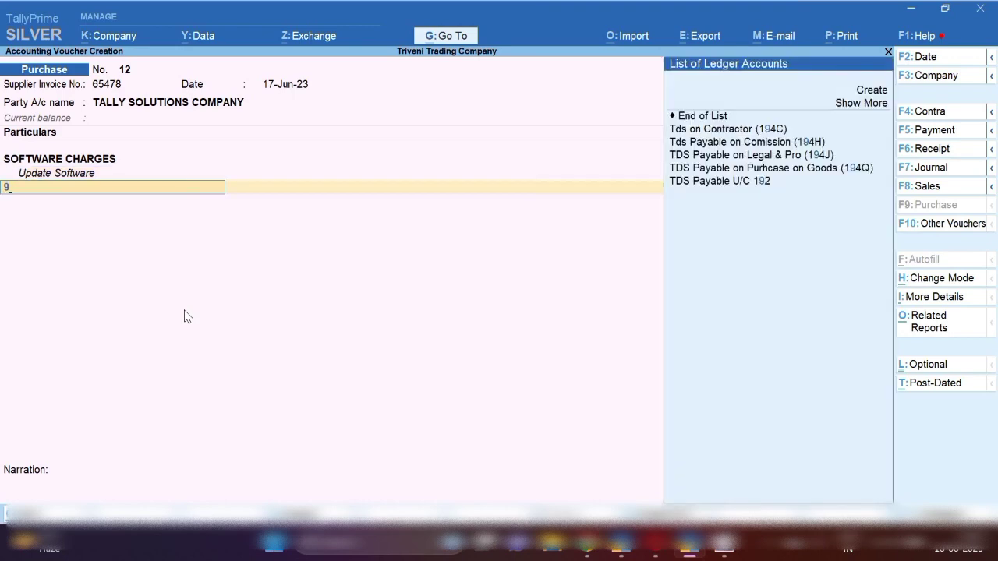
key("BackSpace")
Add the Input Sgst and Input Cgst ledgers below the software charges, accepting their calculated amounts
type("Sgs")
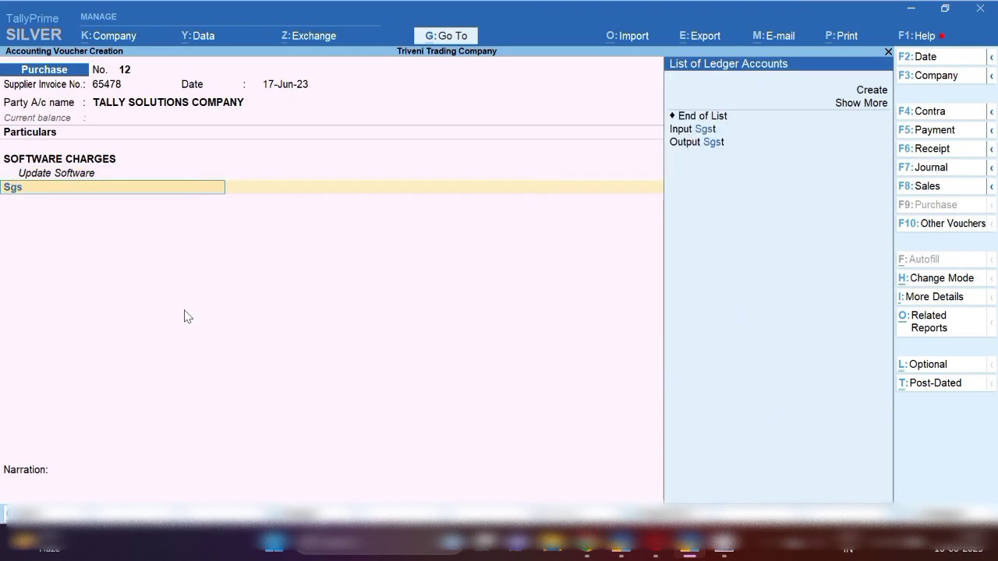
key("Return")
key("Return")
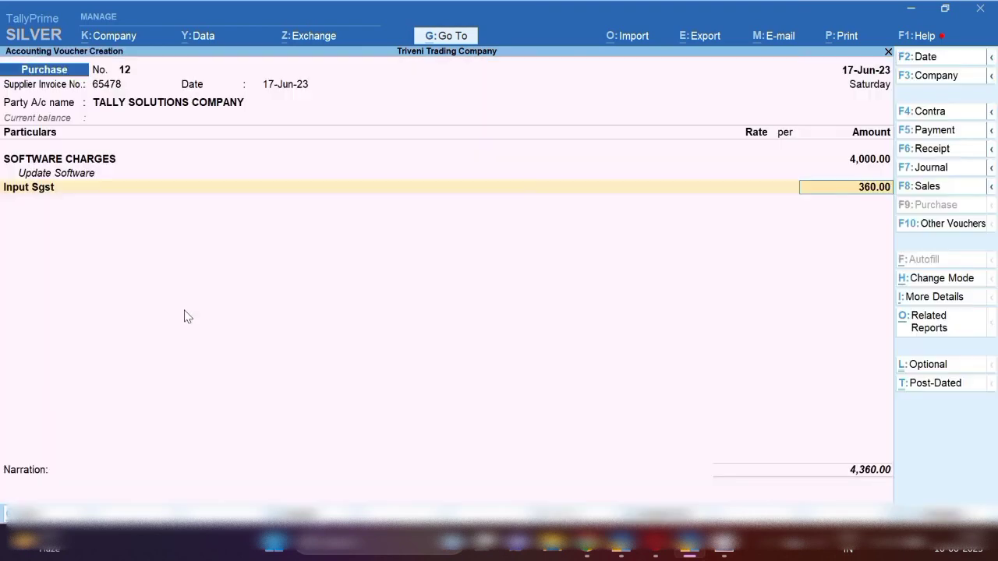
key("Return")
type("Cgs")
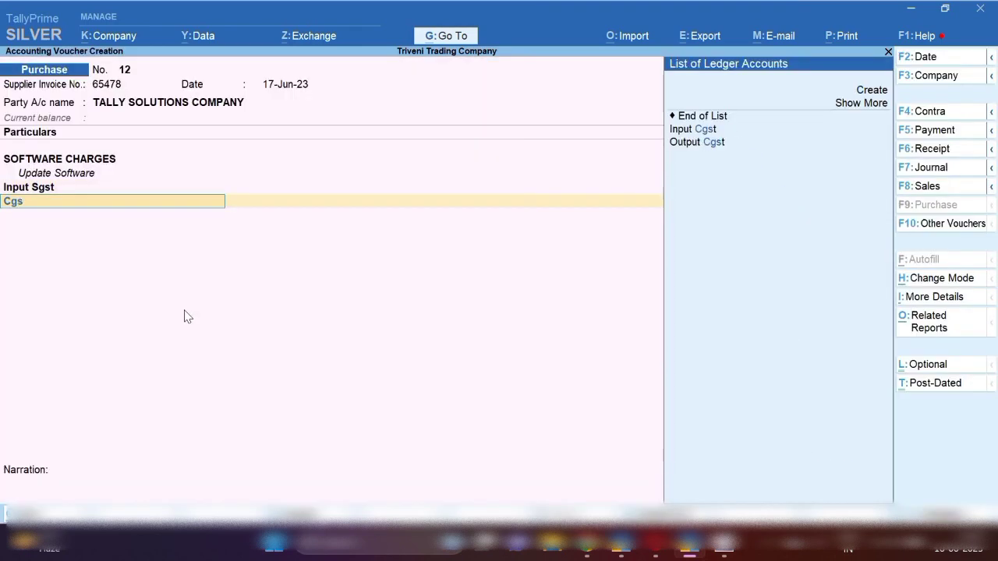
key("Return")
key("Return")
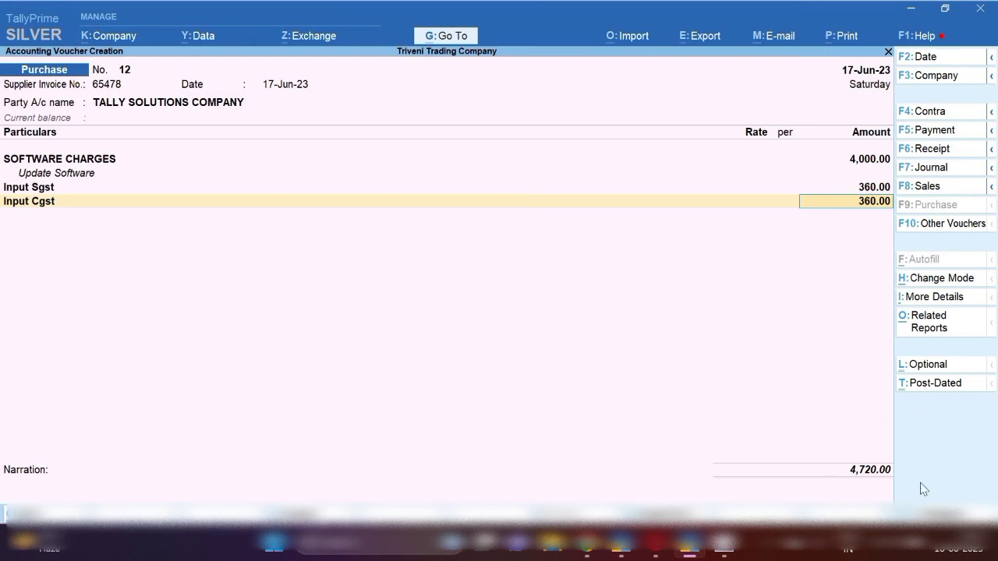
Enter the narration "being purchased for software updaet for fy 23-24" and save the purchase voucher
left_click(44, 492)
type("be")
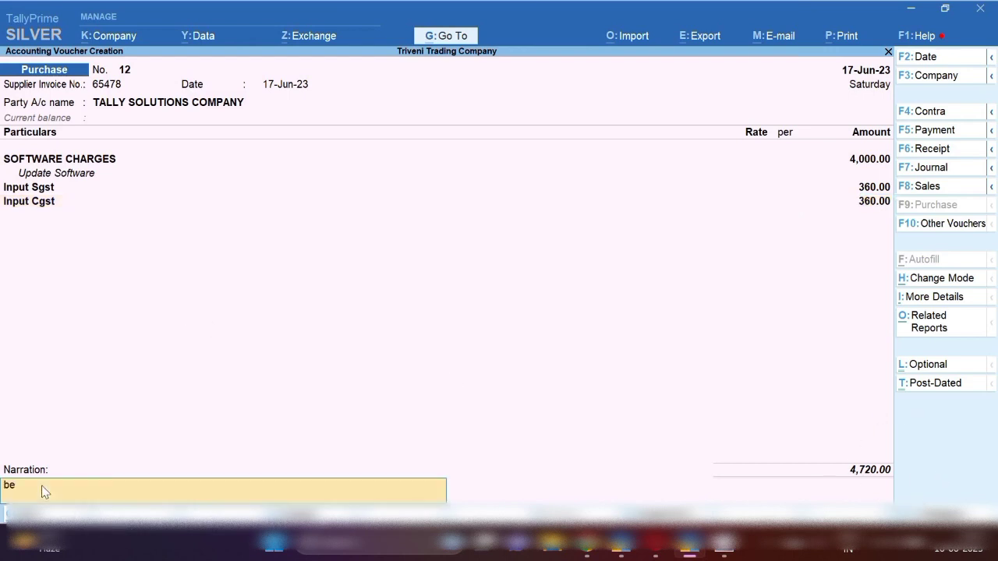
type("ing purchased for software updaet for")
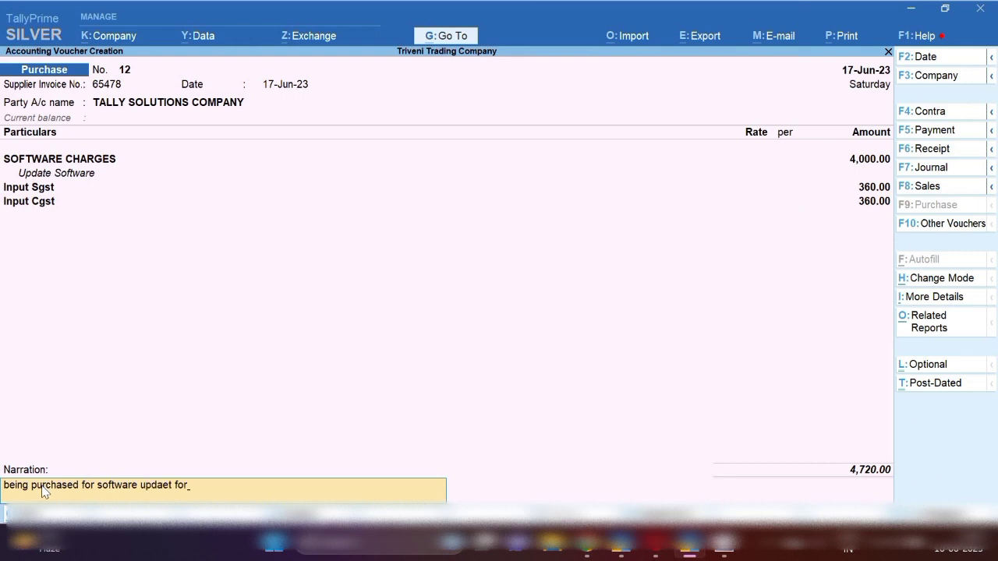
type(" fy 23-24")
key("Return")
key("y")
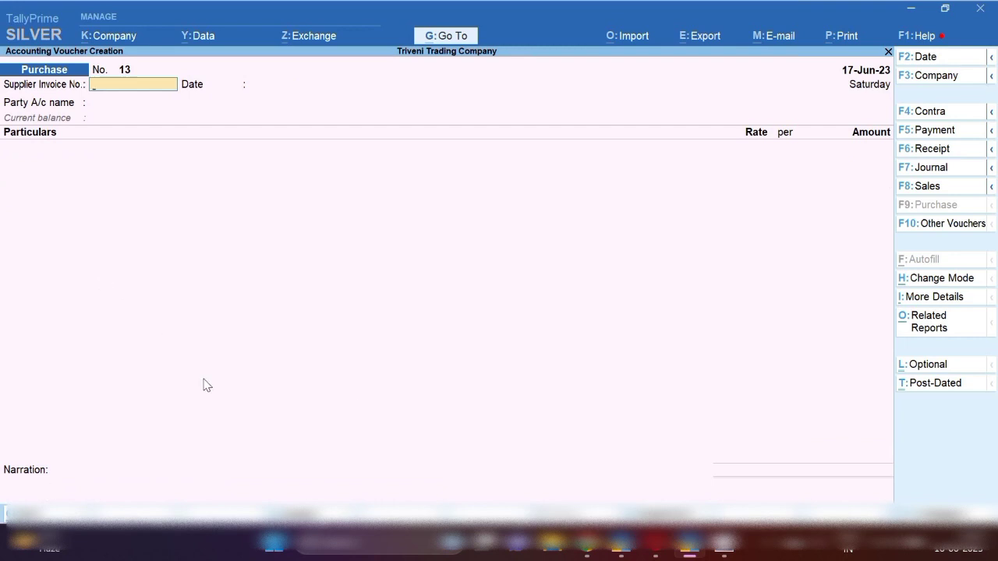
Open the Ledger Vouchers report for TALLY SOLUTIONS COMPANY to check the recorded purchase
left_click(461, 36)
key("Down")
key("Down")
key("Down")
key("Down")
key("Down")
key("Down")
key("Down")
key("Down")
key("Down")
key("Down")
key("Down")
key("Down")
key("Down")
key("Down")
key("Down")
key("Down")
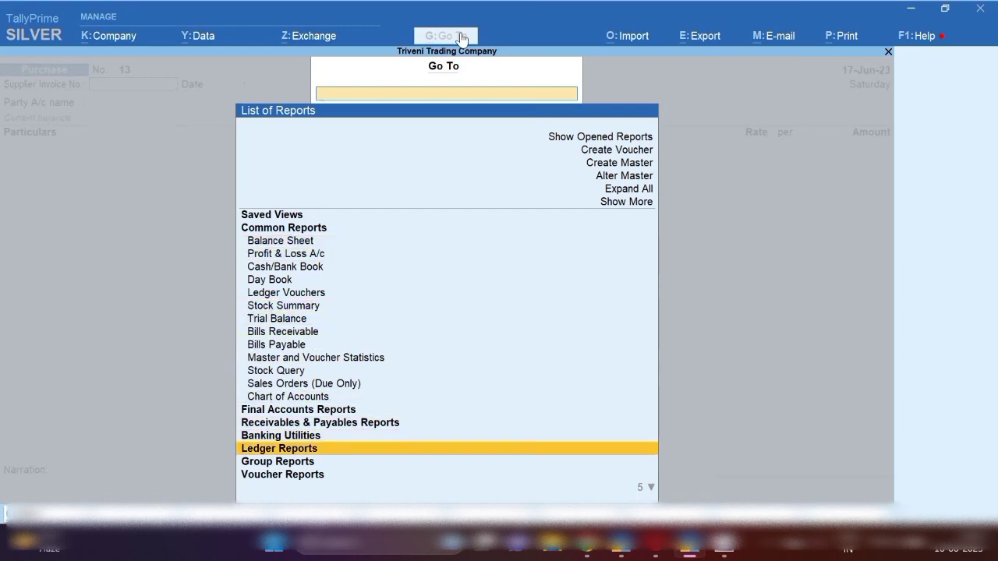
key("Return")
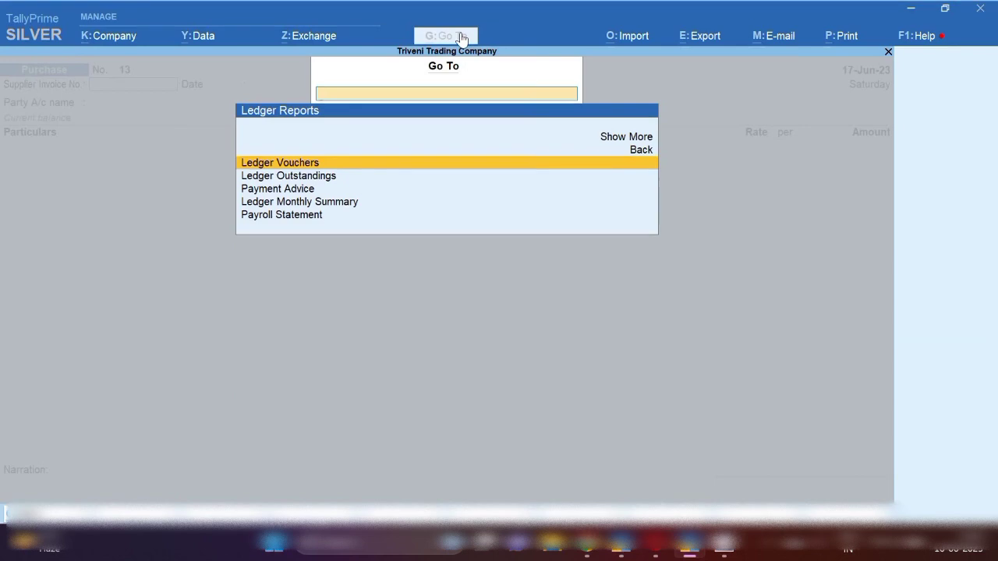
key("Return")
type("Tall")
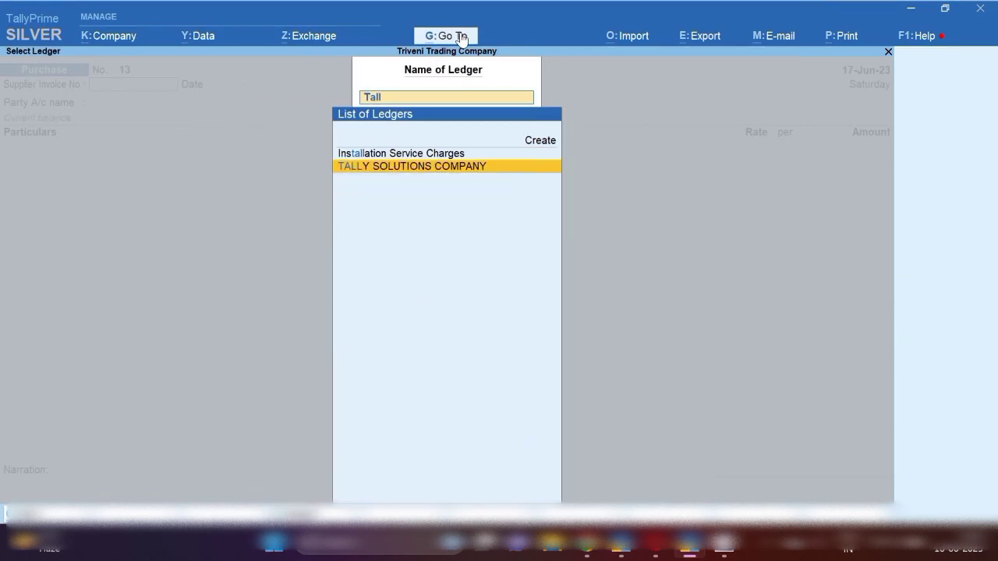
key("Return")
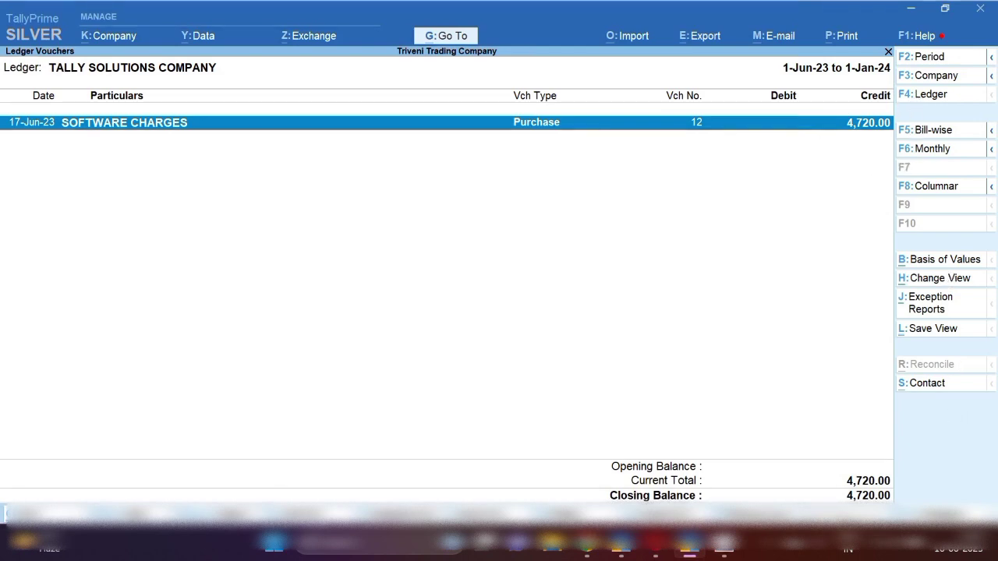
Add a new voucher from the ledger report and change its type to Payment
key("alt+a")
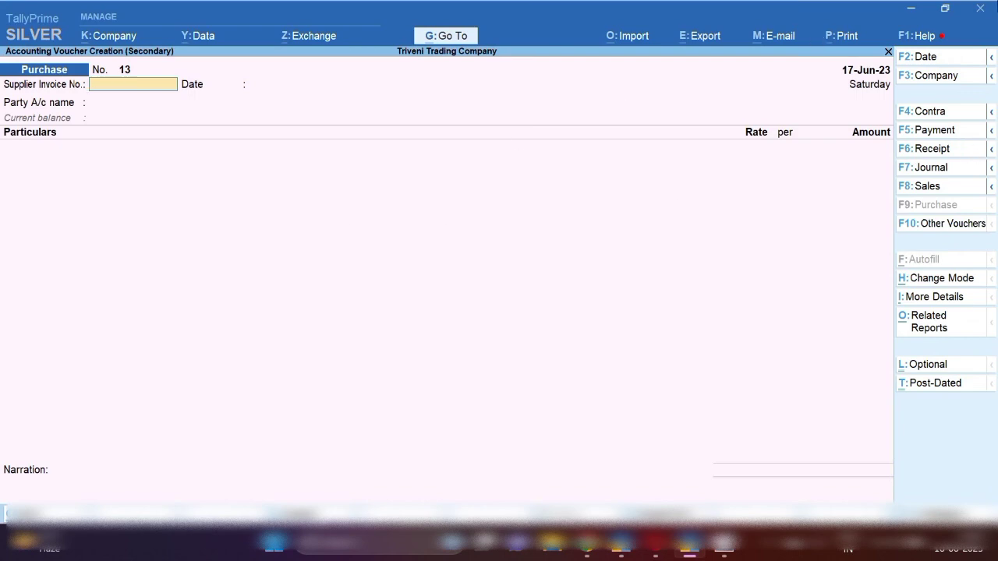
left_click(938, 133)
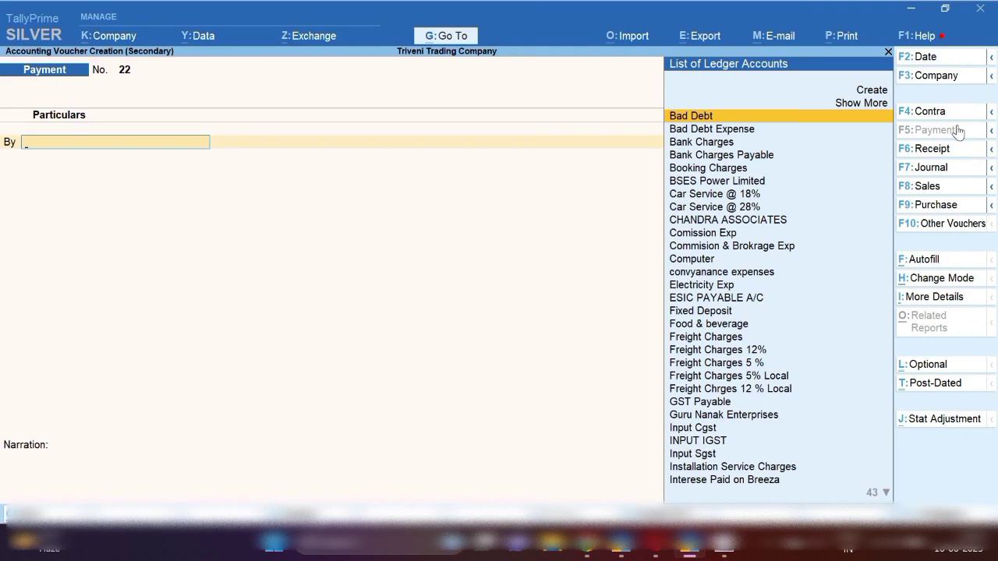
key("F1")
key("Escape")
key("F2")
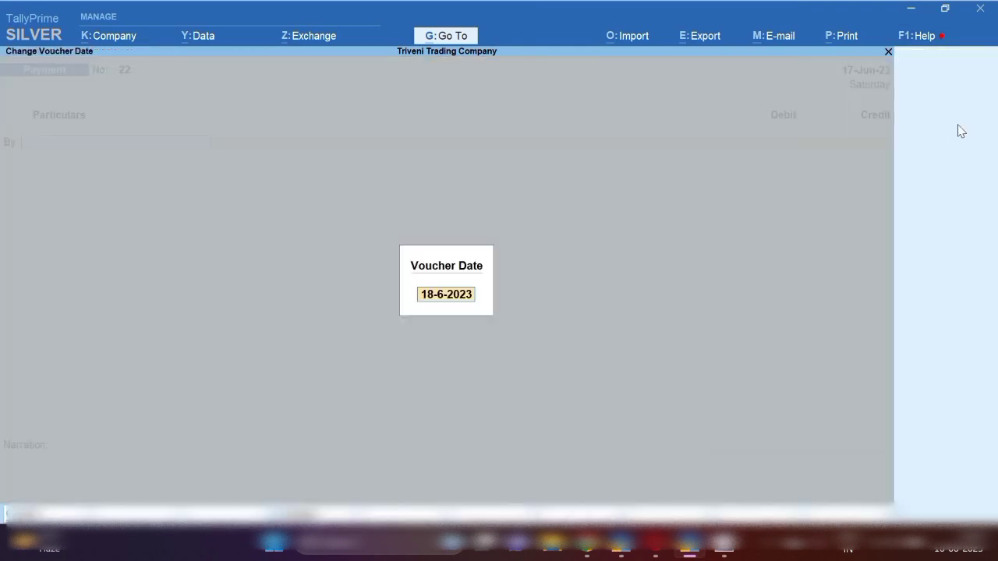
key("BackSpace")
key("Escape")
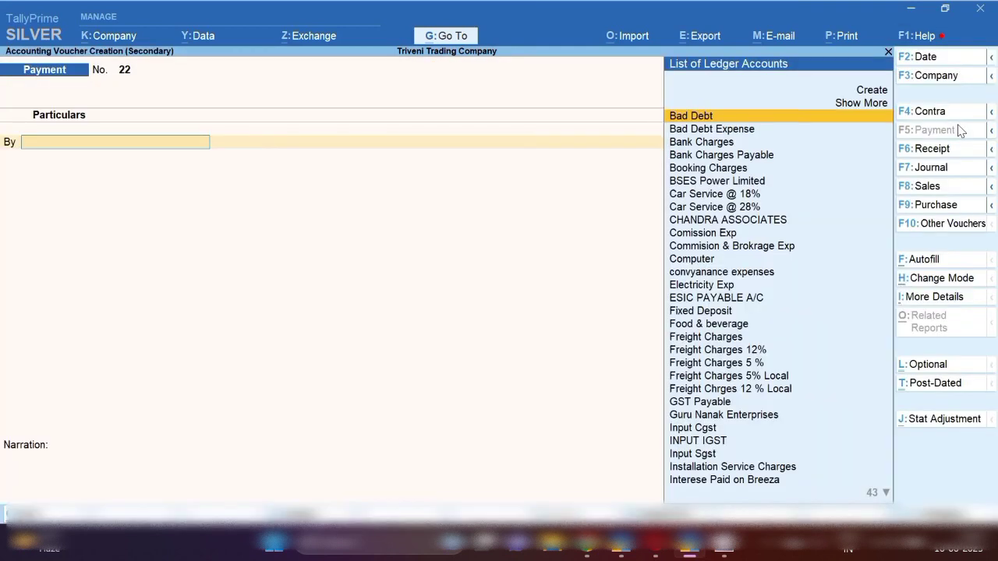
Debit TALLY SOLUTIONS COMPANY with 4,720.00 in the payment voucher
type("Ta")
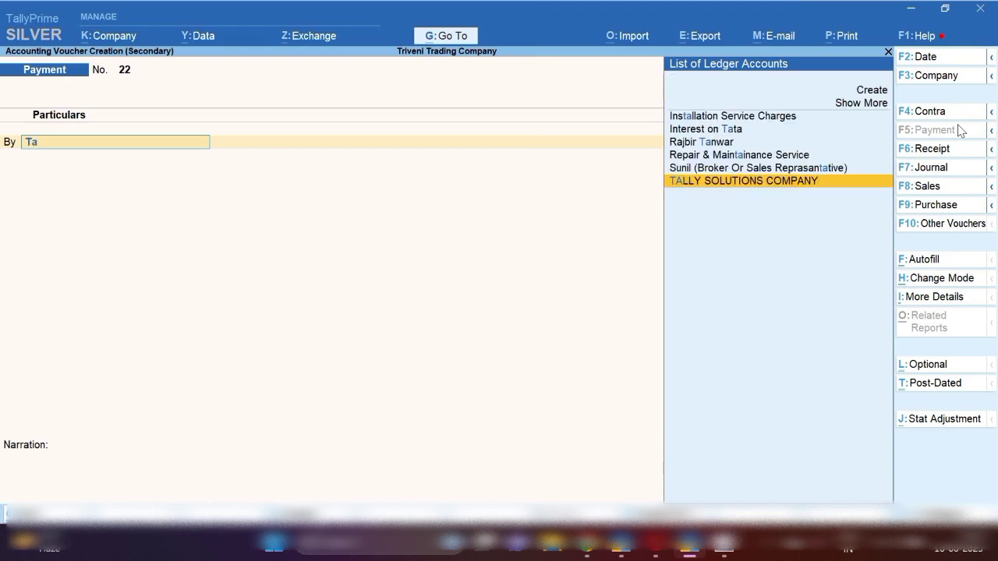
key("Return")
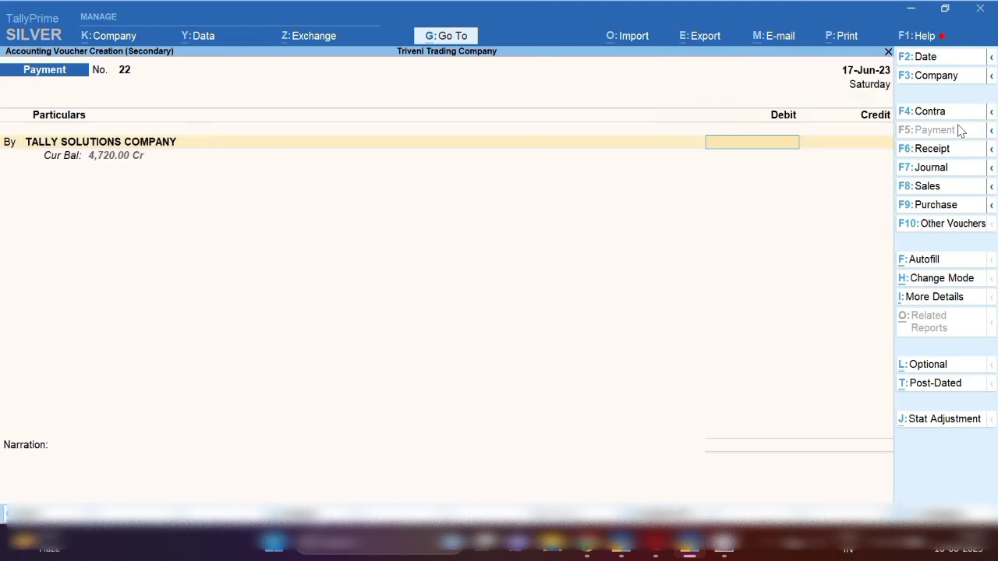
type("4720")
key("Return")
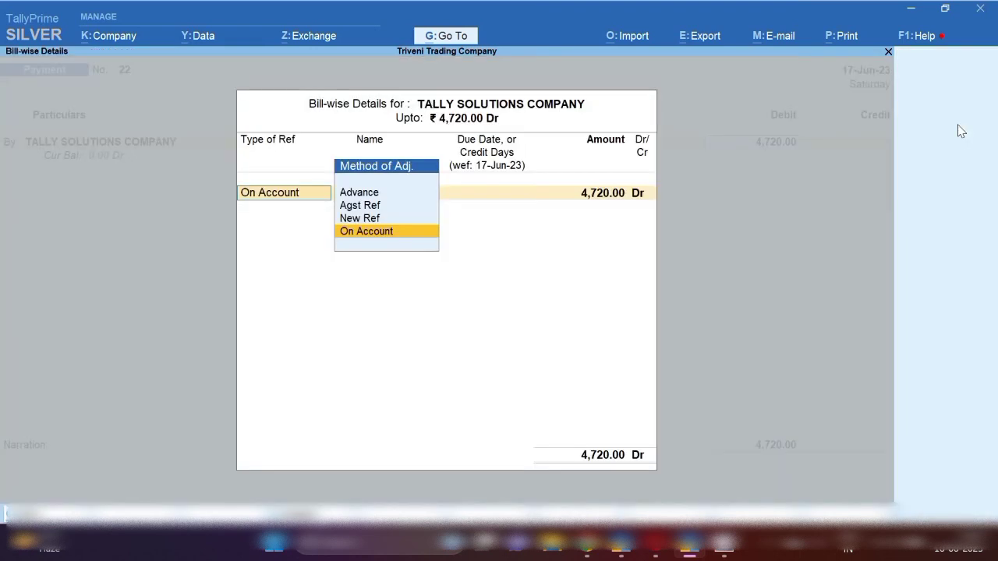
Allocate the full debit amount as New Ref 22 in the supplier's bill-wise details, leaving the due date blank
key("Up")
key("Return")
key("Return")
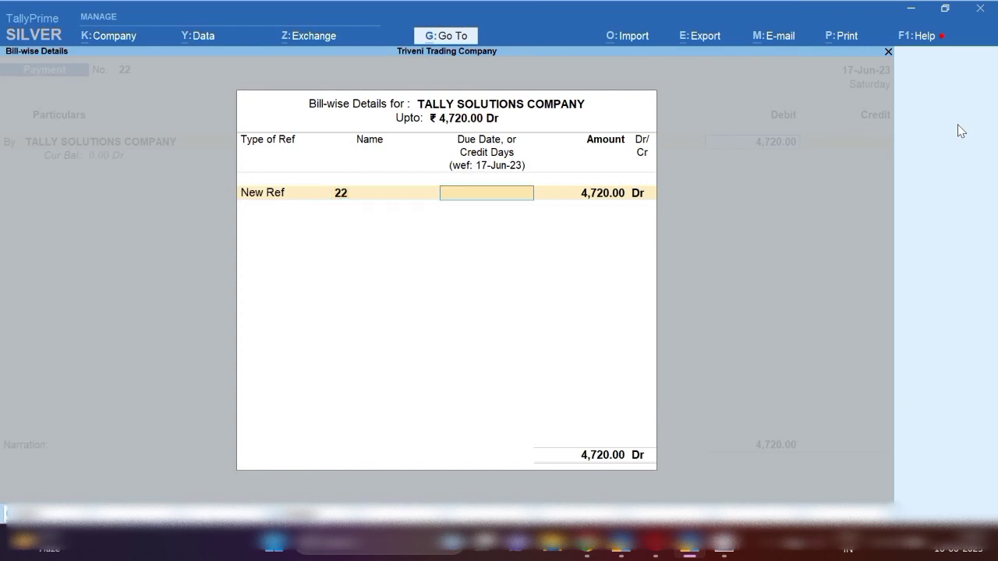
key("Return")
key("Return")
key("Return")
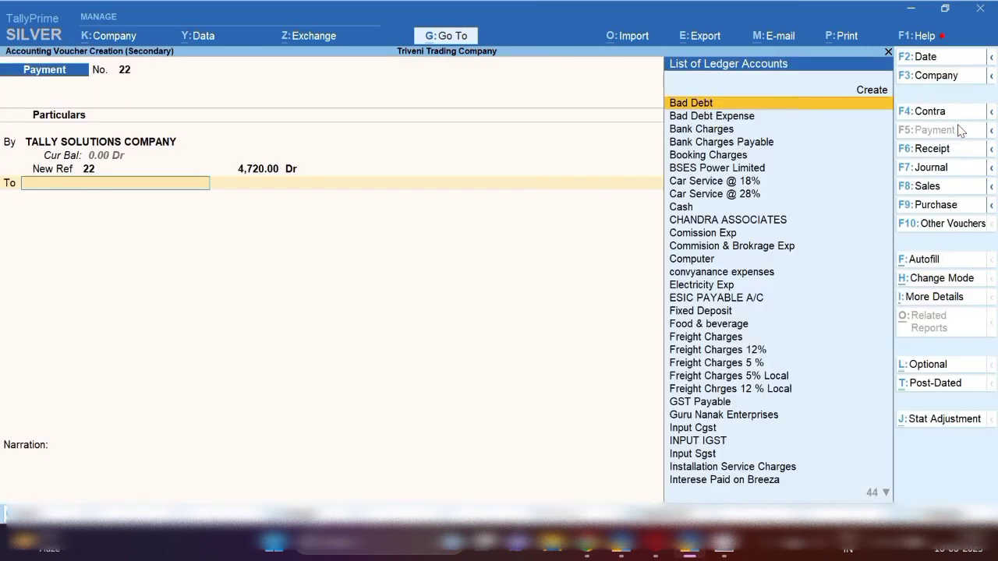
Credit Sbi Bank for 4,720.00 with the default Cheque allocation and save the payment voucher without a narration
type("Sbi")
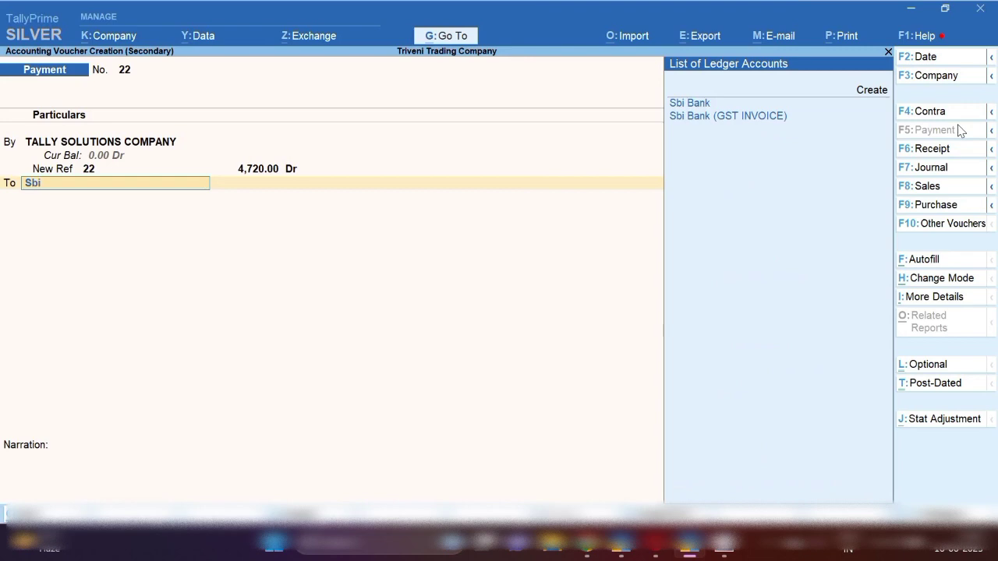
key("Return")
key("Return")
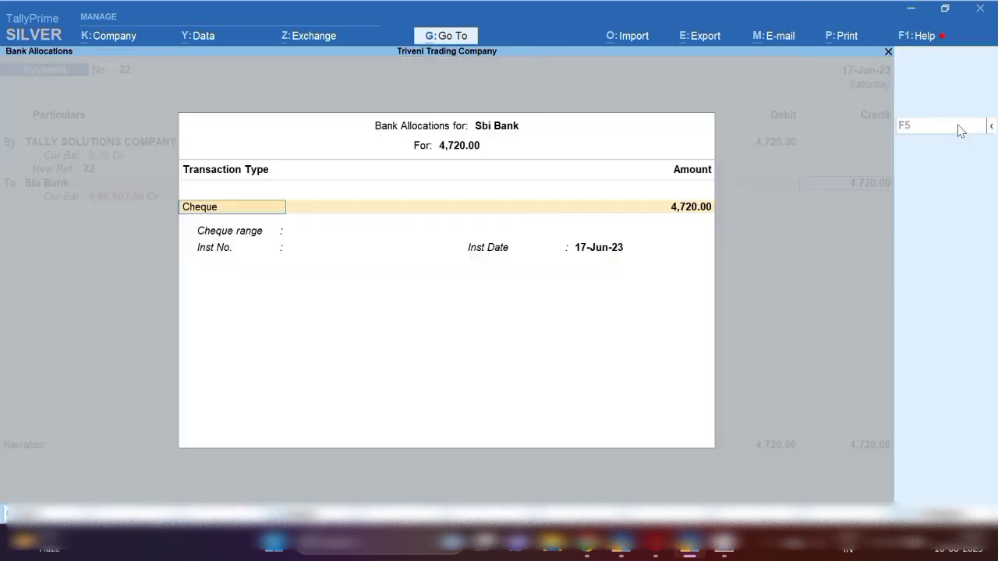
key("Return")
key("Return")
key("Return")
key("Return")
key("Return")
key("Return")
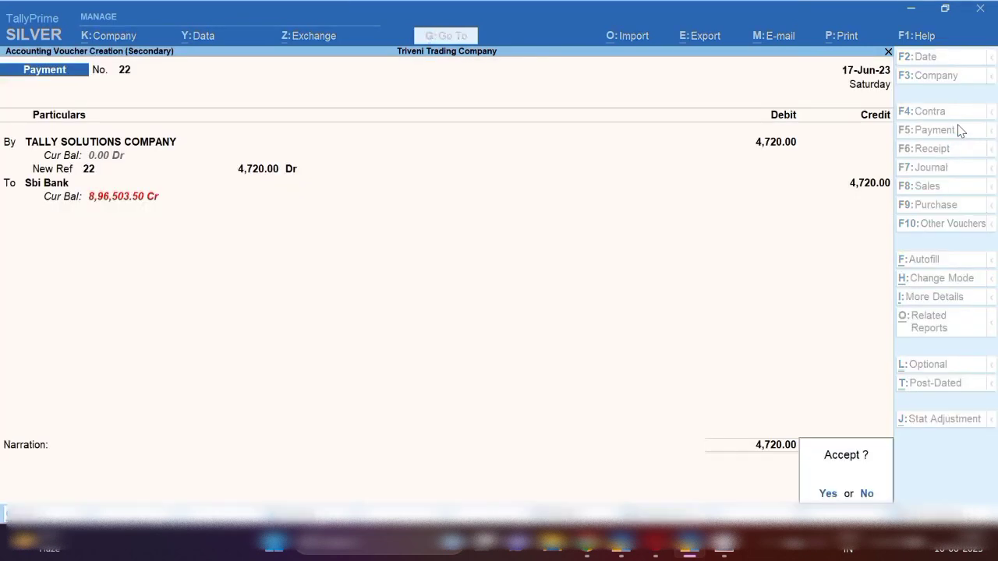
key("Return")
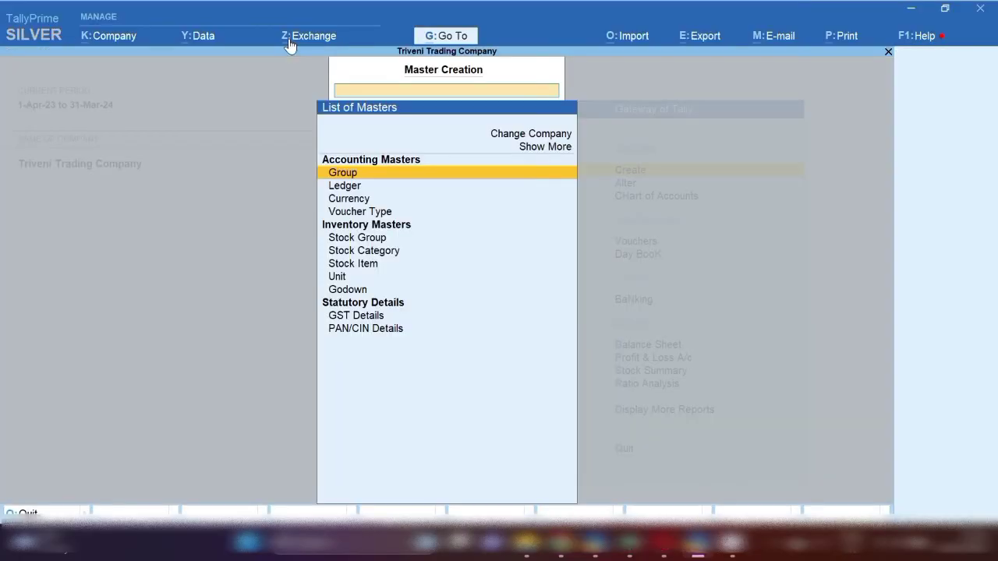
key("Down")
key("Down")
key("Down")
key("Return")
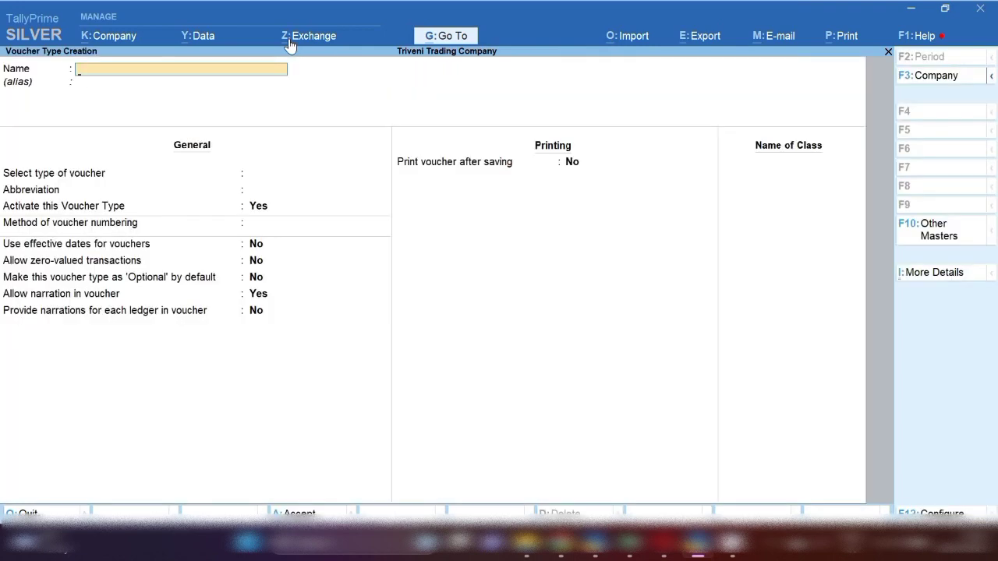
key("Escape")
key("Escape")
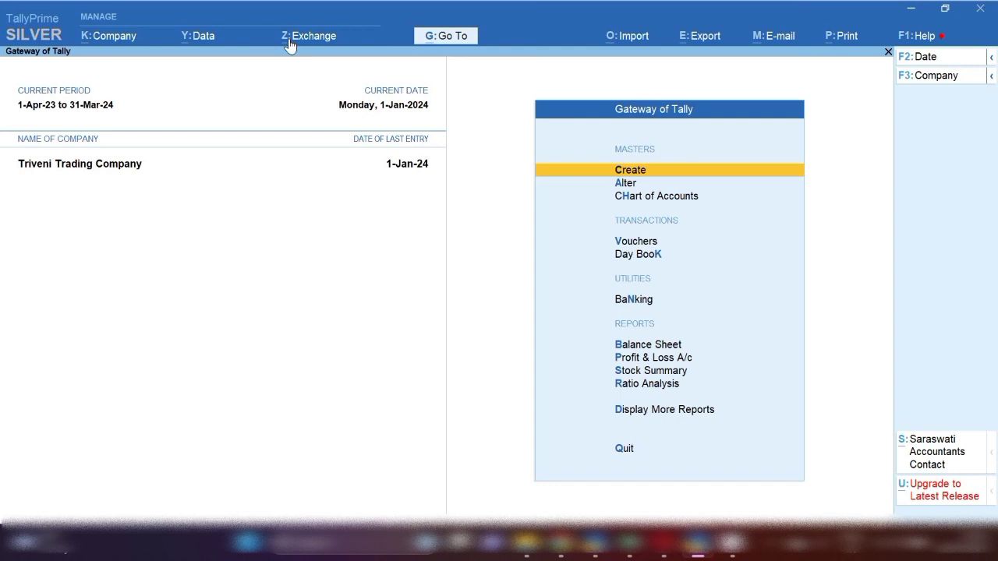
Open the existing Quatation voucher type for alteration from the accounting masters
key("Down")
key("Return")
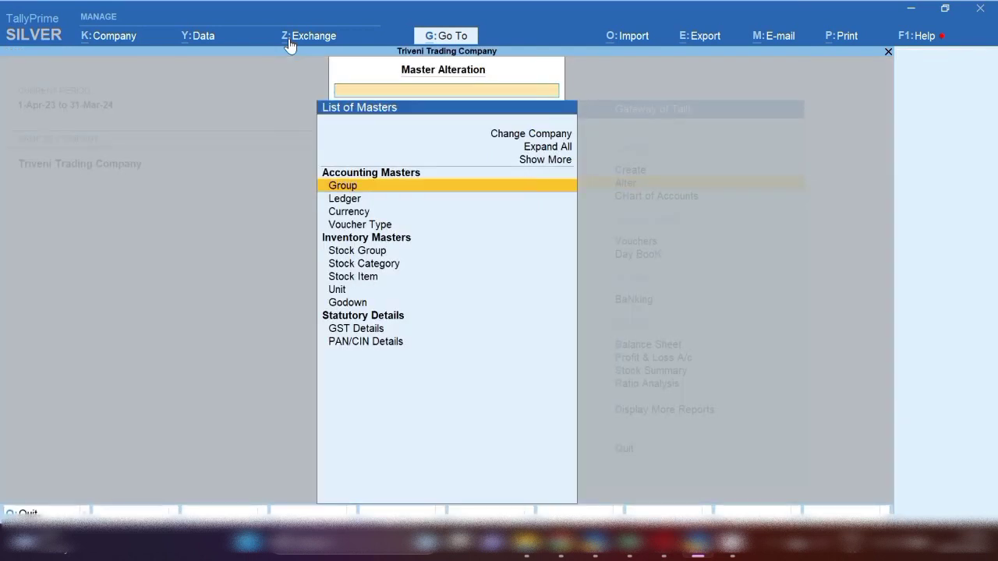
key("Down")
key("Down")
key("Down")
key("Return")
type("u")
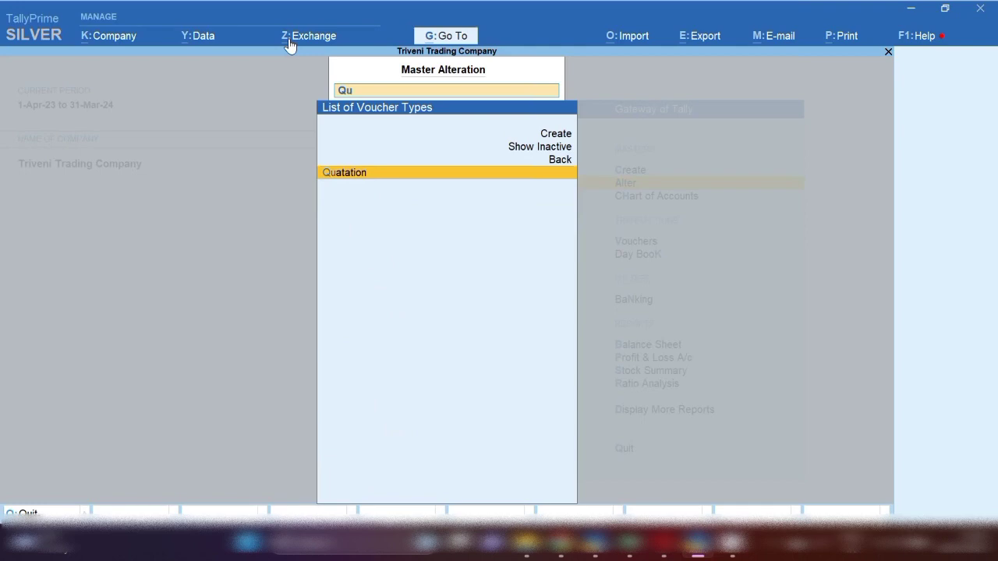
key("Return")
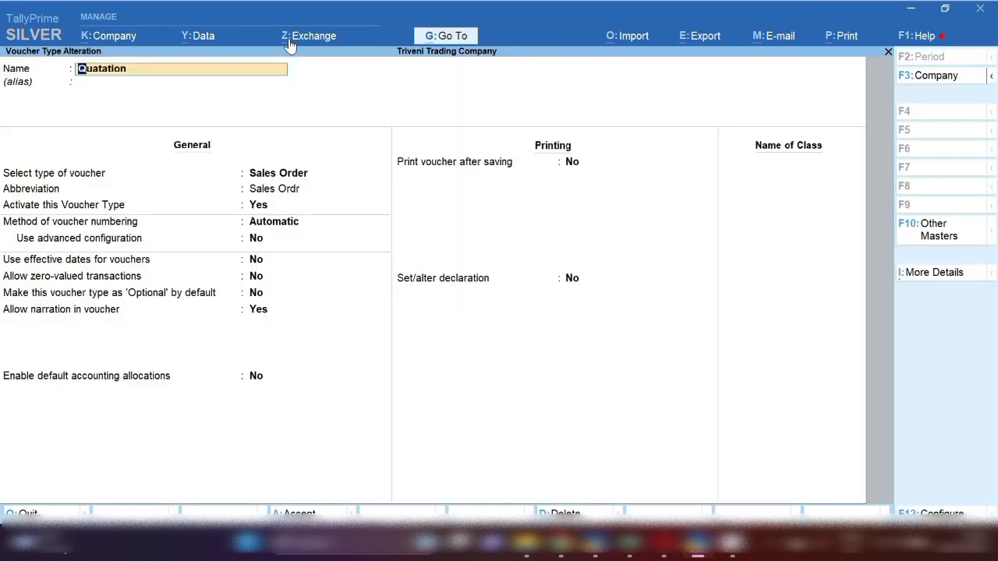
Go through the Quatation voucher type's general settings, accepting its Sales Order type, abbreviation, activation and Automatic numbering
key("Return")
key("Return")
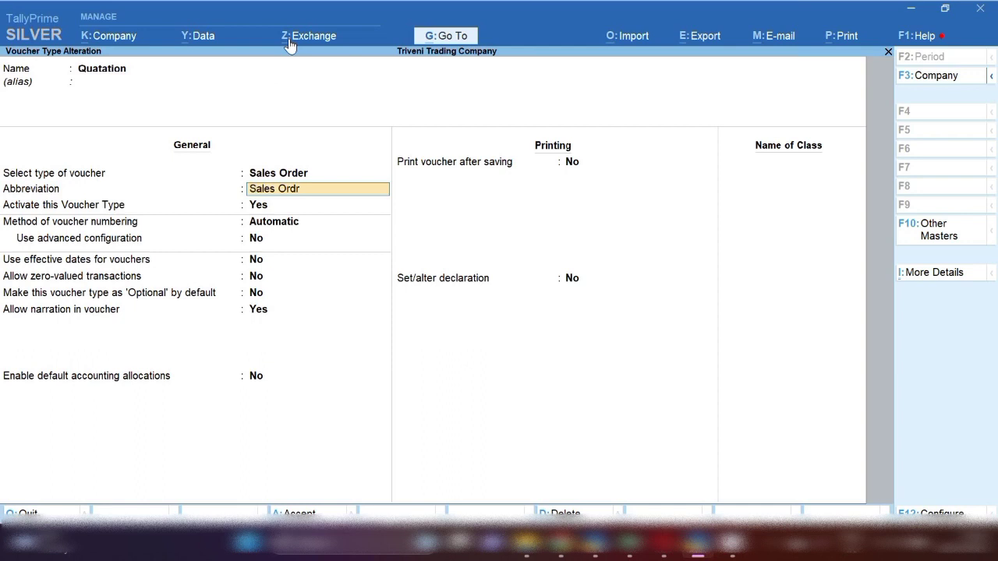
key("Return")
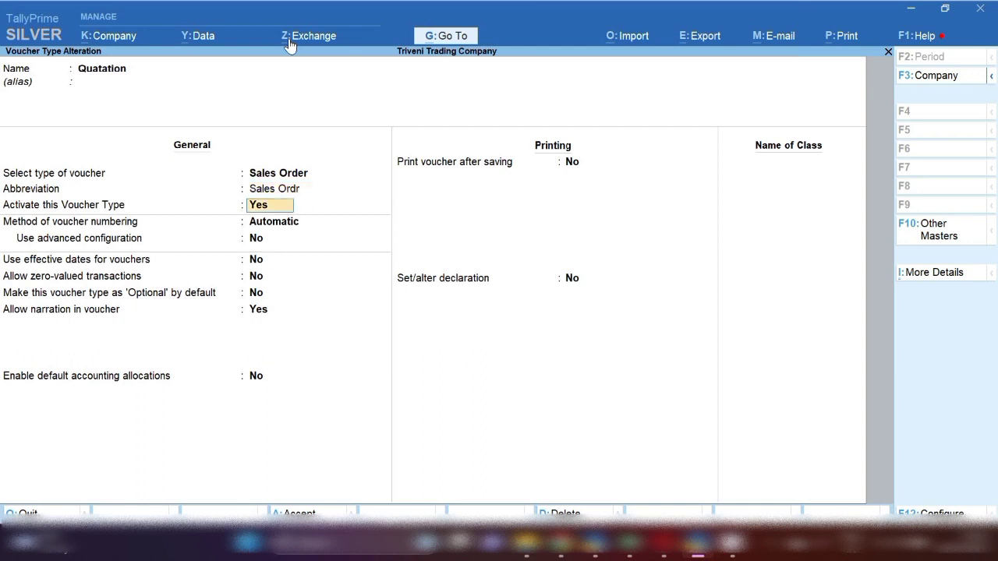
key("Return")
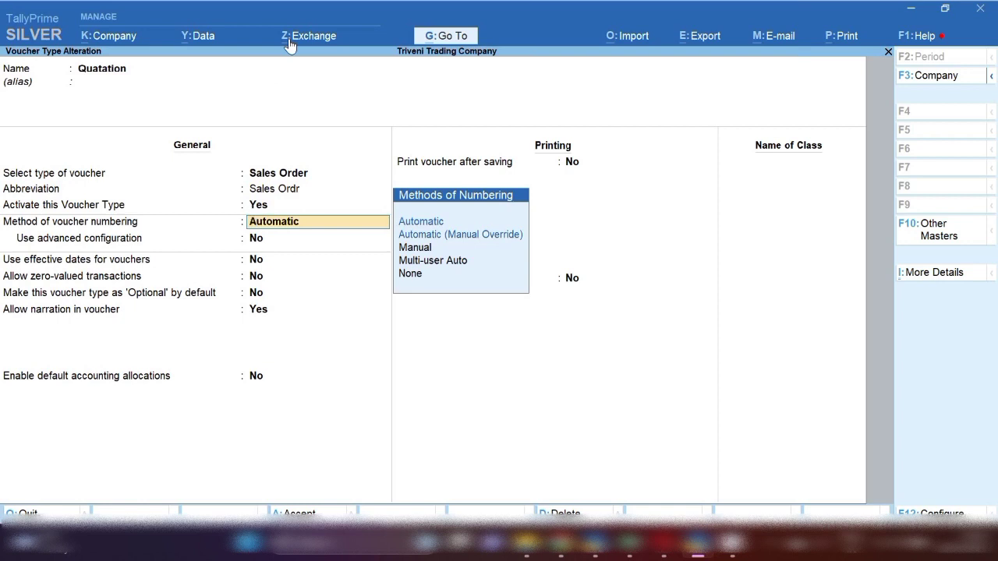
key("Return")
key("Return")
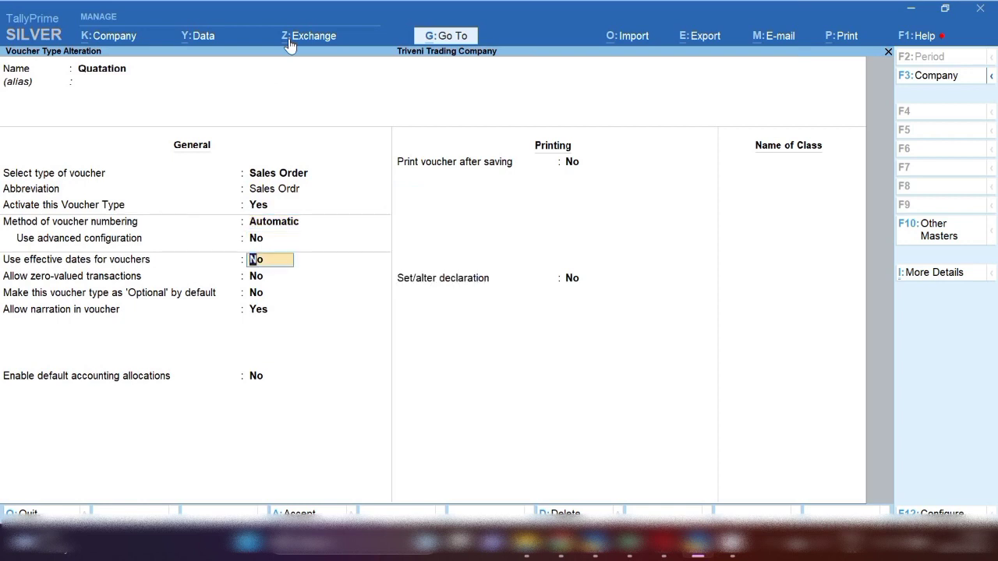